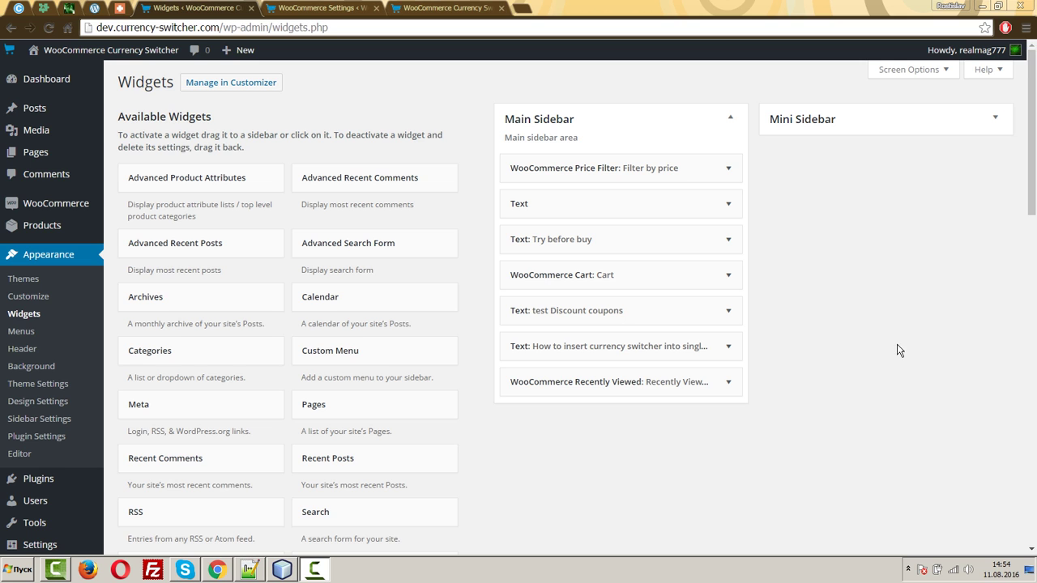
Add the WooCommerce Currency Switcher widget as the first item in the Main Sidebar
click(784, 329)
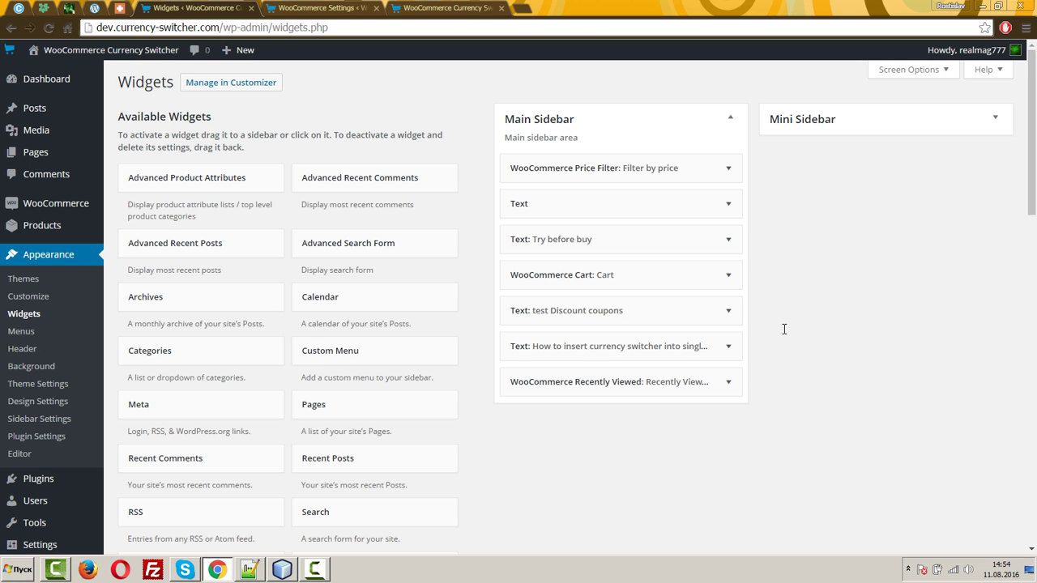
scroll(785, 329, down, 3)
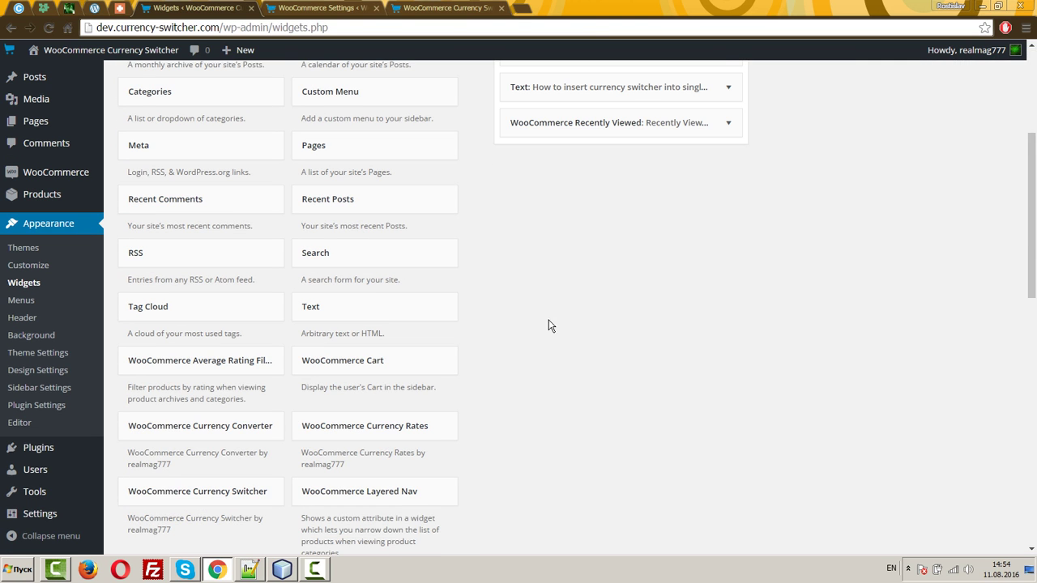
scroll(544, 341, down, 2)
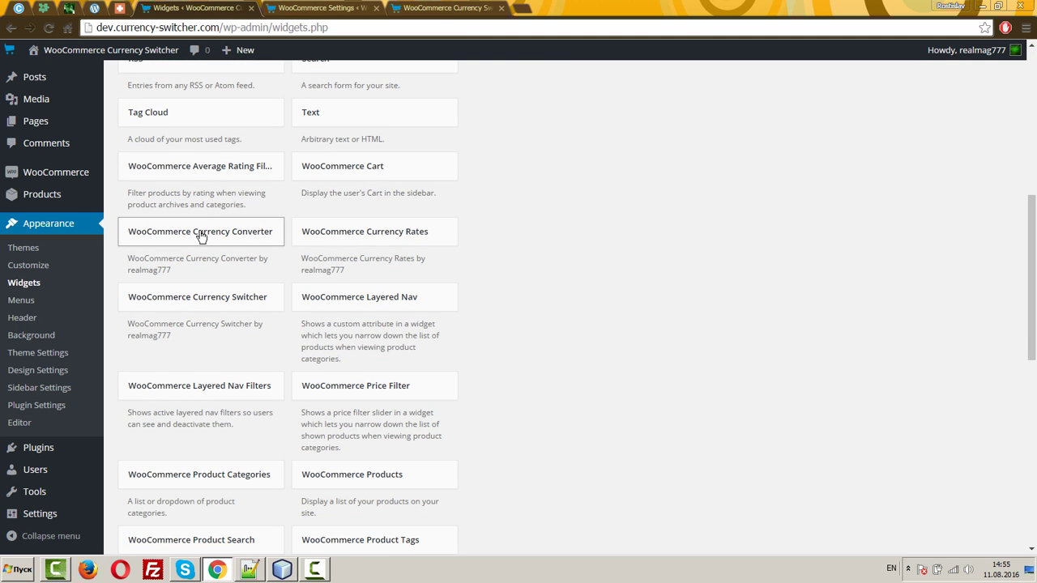
drag(213, 297, 591, 153)
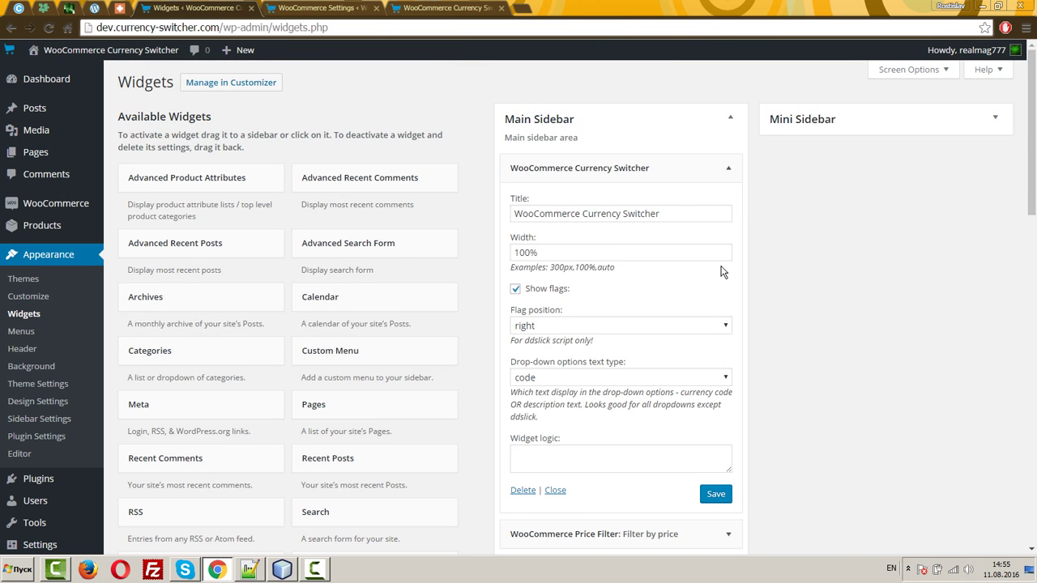
Turn off Show flags in the Currency Switcher widget, keep code as the drop-down options text type, and save the widget
drag(693, 210, 360, 210)
key(Tab)
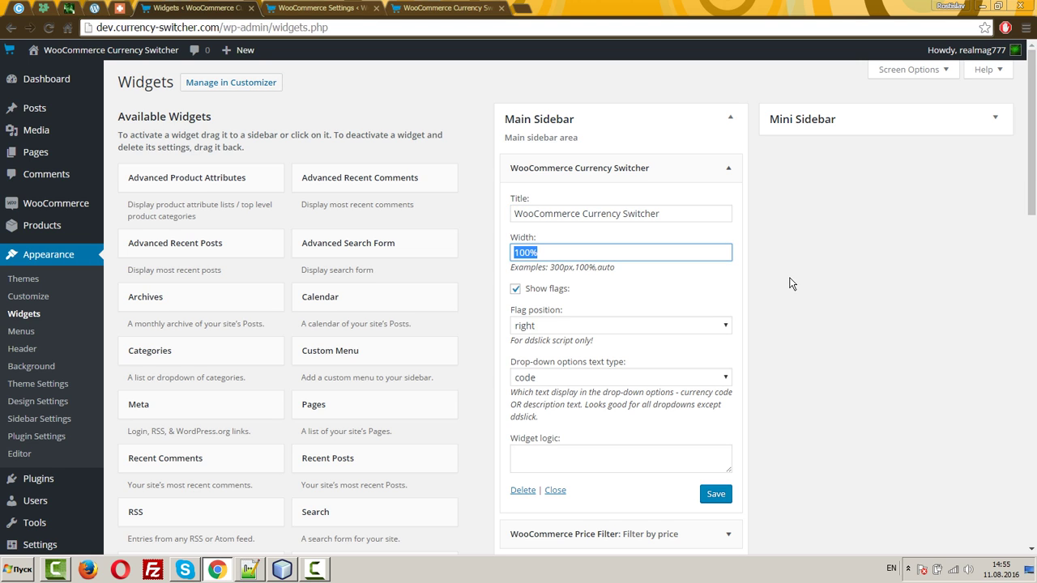
double_click(560, 268)
double_click(581, 268)
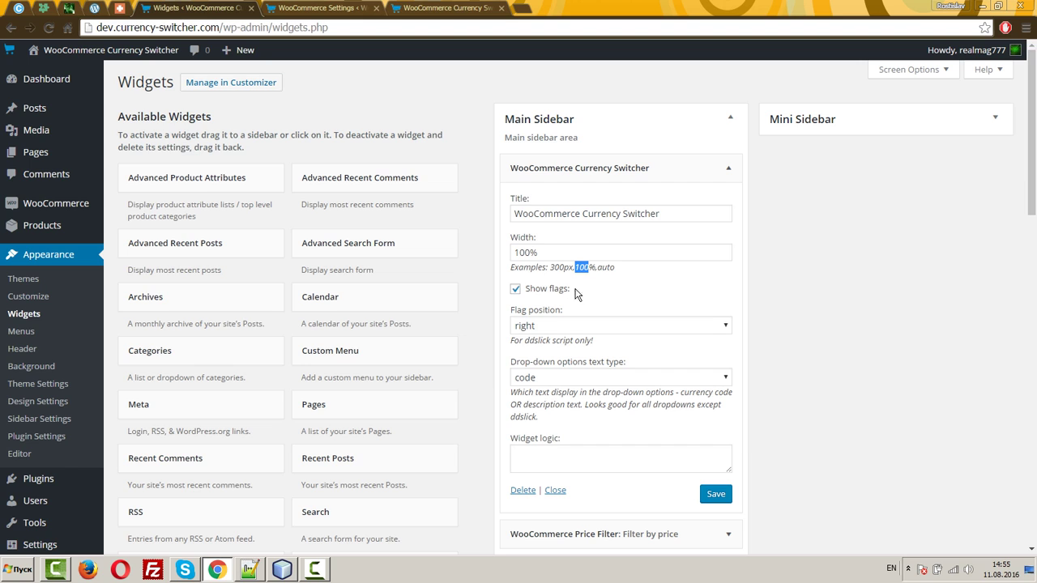
click(516, 290)
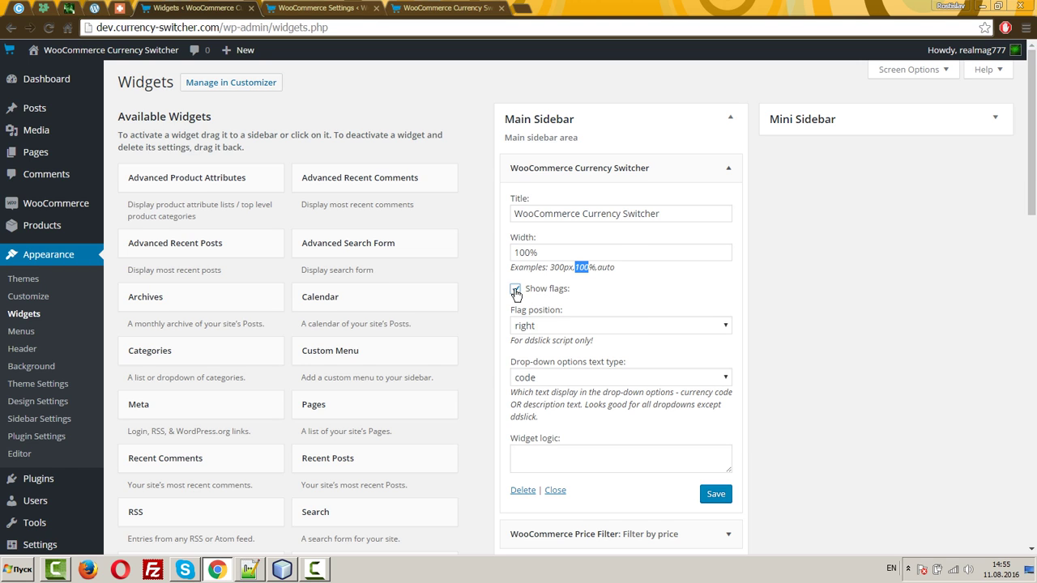
click(623, 324)
click(612, 339)
click(628, 301)
double_click(541, 342)
click(569, 365)
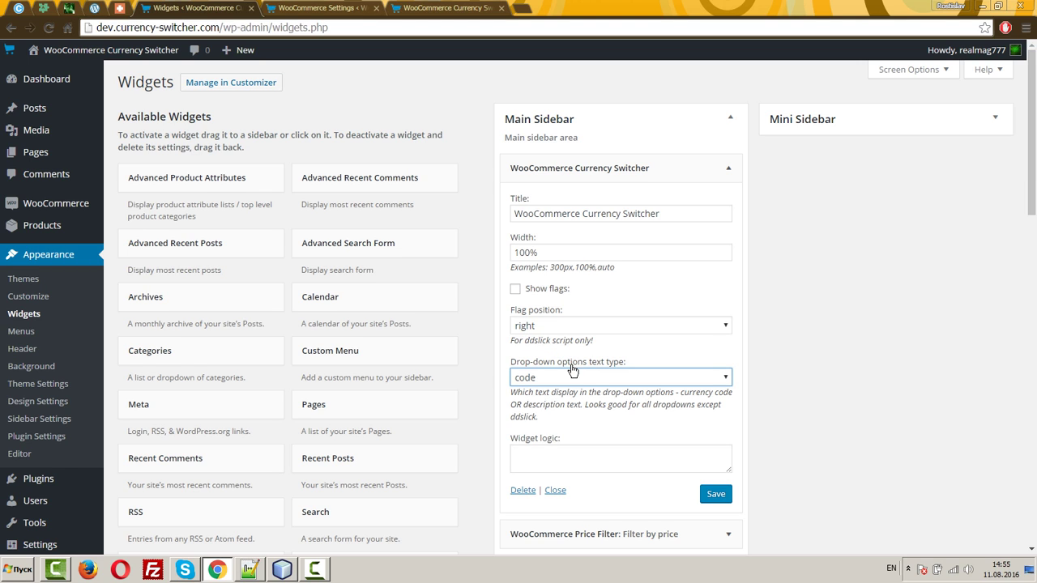
click(577, 376)
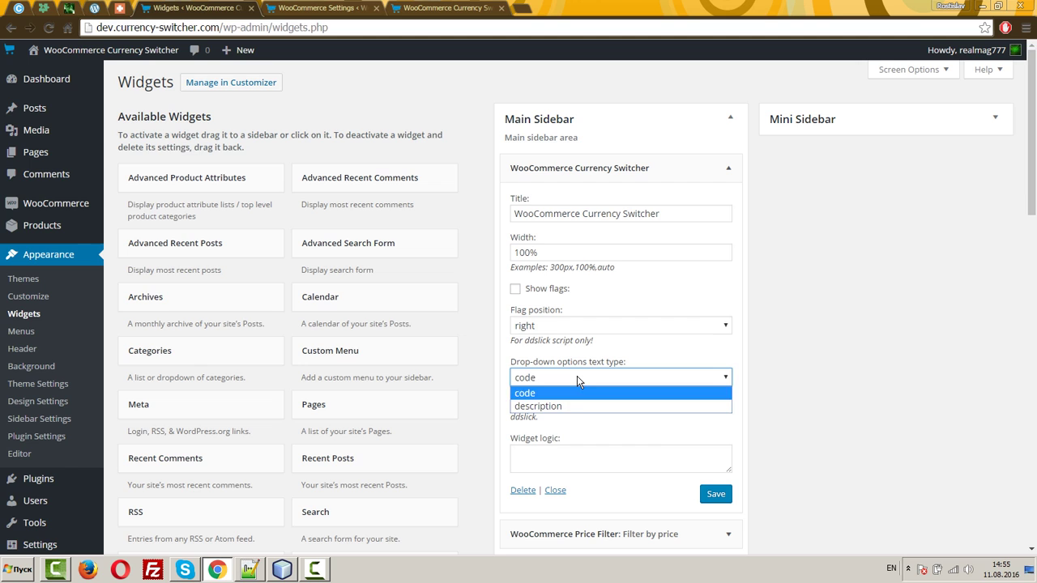
click(577, 376)
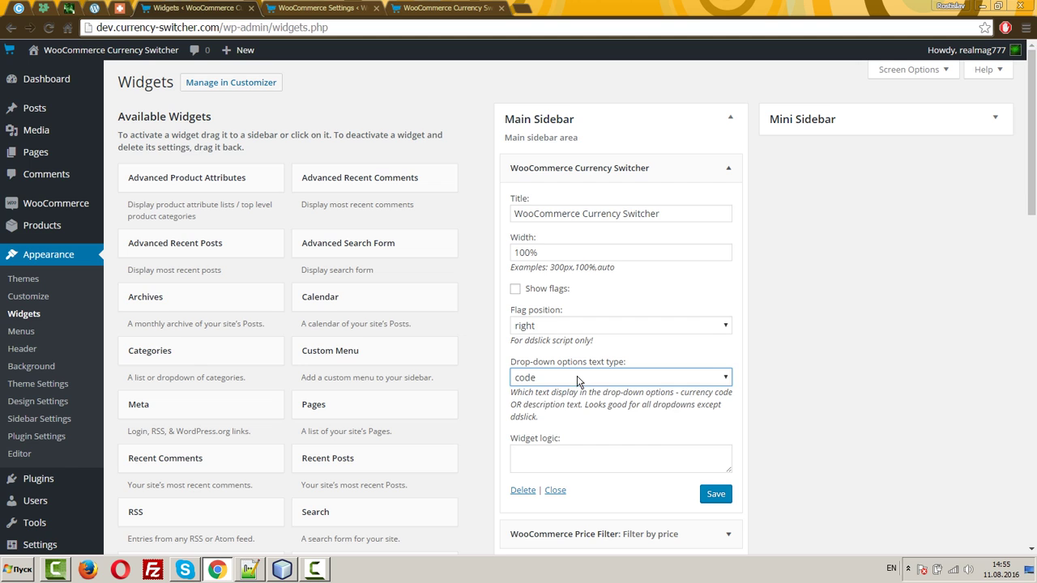
click(716, 496)
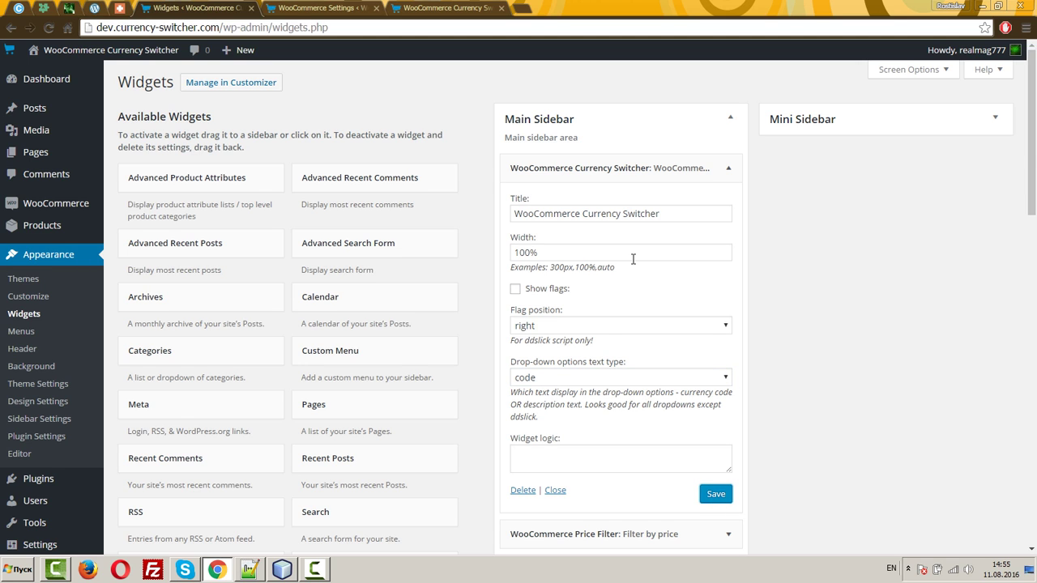
Review the USD, EUR and GBP currency codes in the WooCommerce currency settings
drag(510, 362, 631, 359)
key(ctrl+Tab)
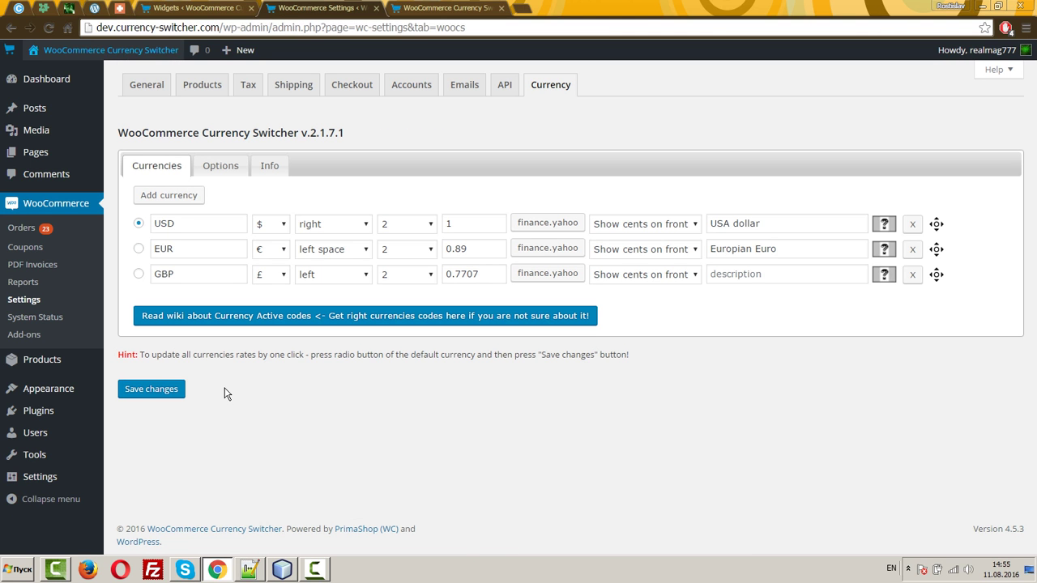
drag(190, 249, 146, 248)
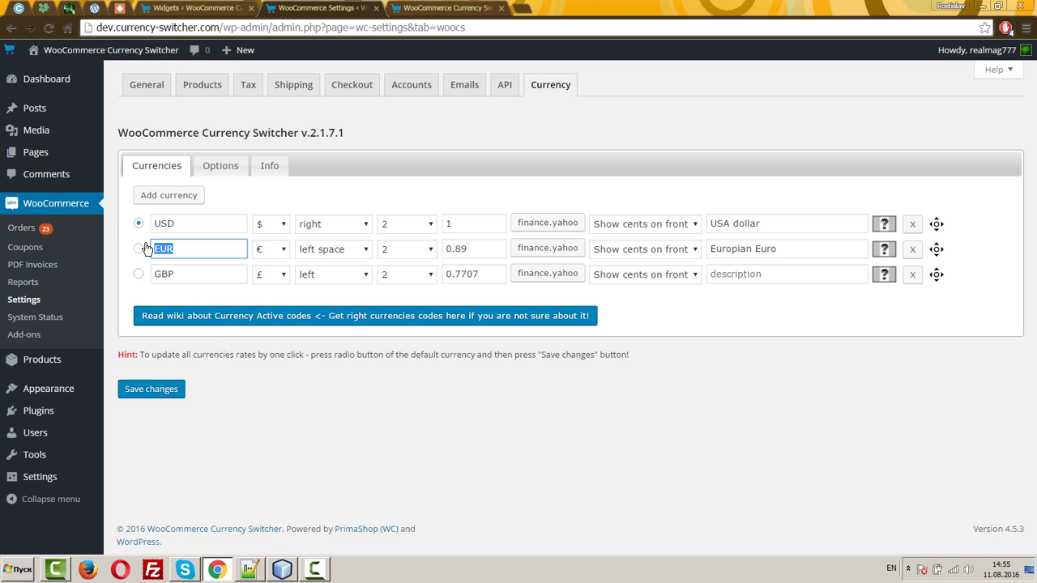
double_click(179, 224)
double_click(180, 274)
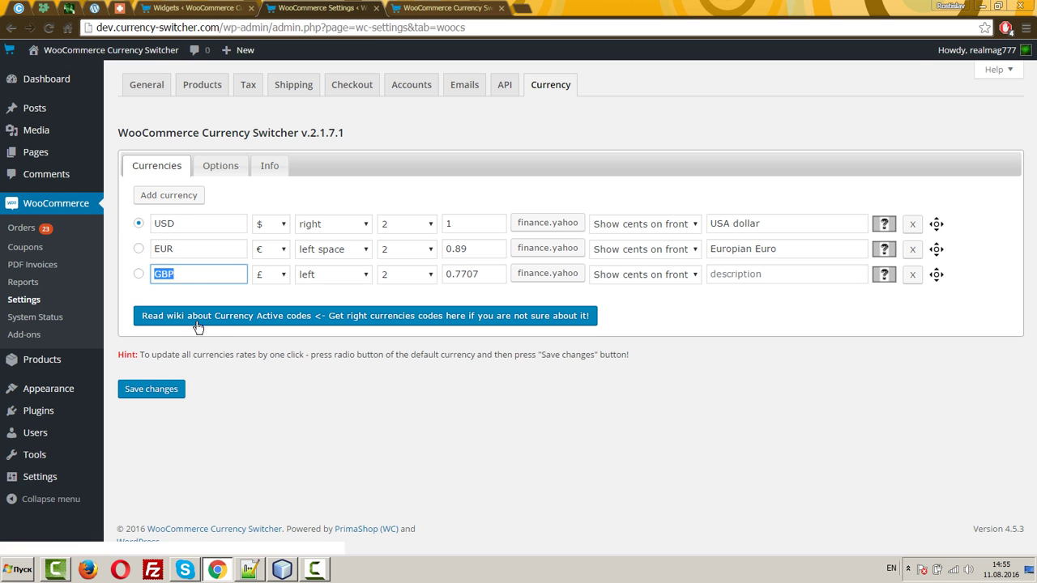
Reload the shop page and check how the currency switcher lists its options by code
click(443, 8)
key(F5)
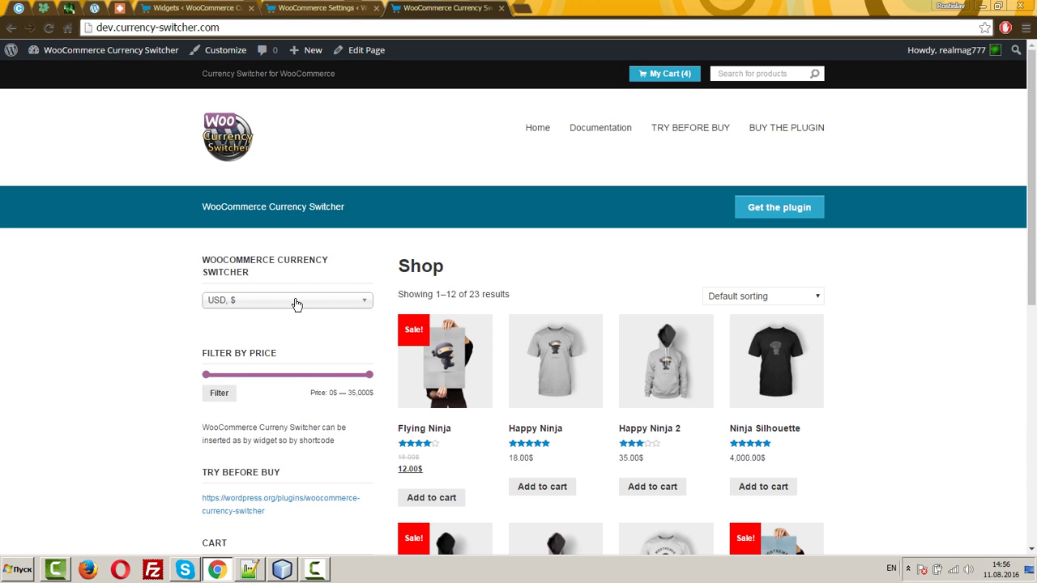
click(297, 301)
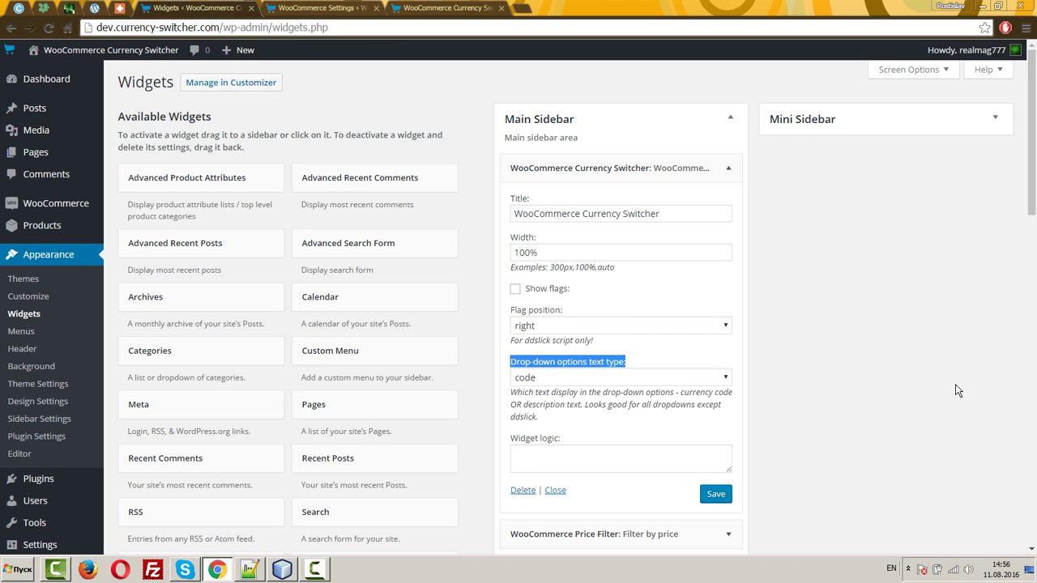
Set the Currency Switcher widget's drop-down options text type to description and save the widget
click(541, 378)
click(550, 407)
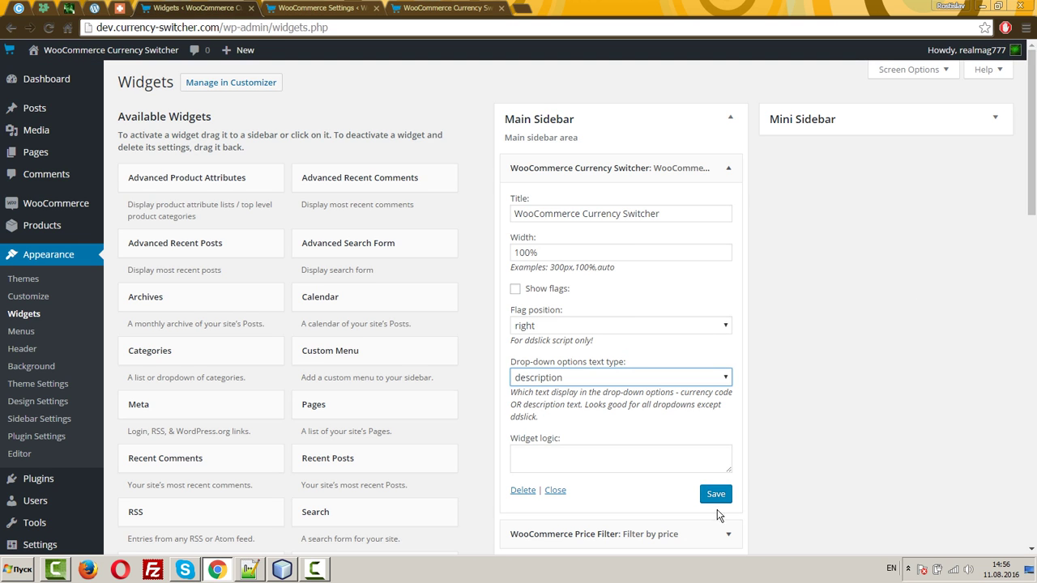
click(716, 496)
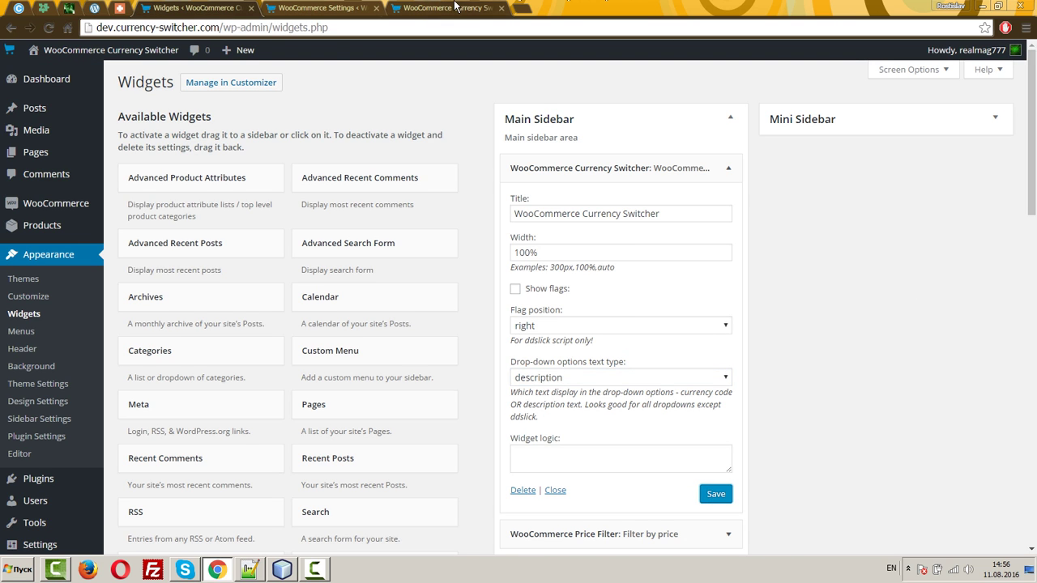
Reload the shop page and check the currency descriptions offered by the switcher
click(420, 8)
key(F5)
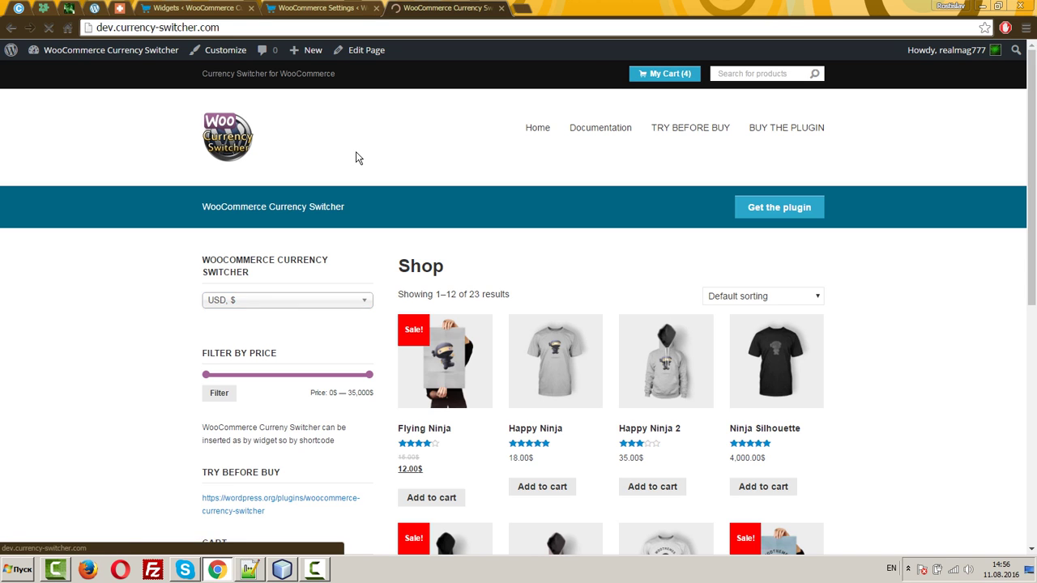
click(262, 300)
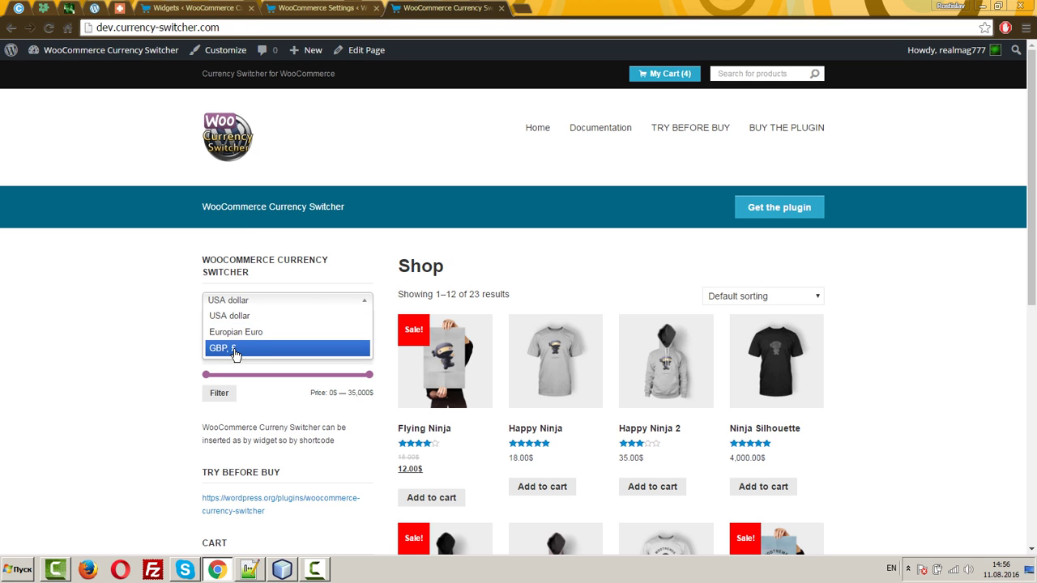
Compare the GBP row in the currency settings with the GBP option in the shop's currency switcher
click(299, 7)
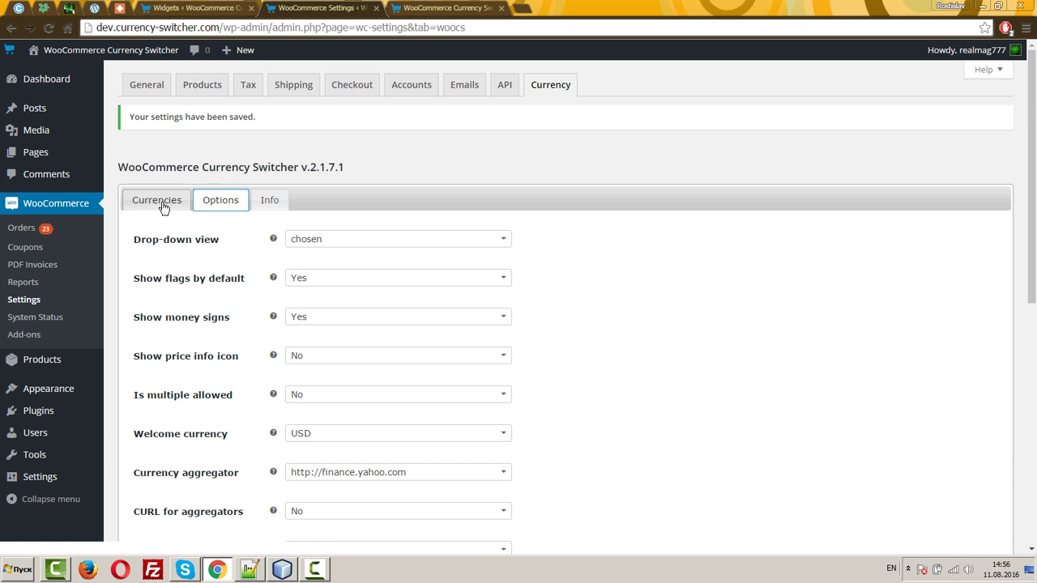
click(158, 201)
double_click(176, 308)
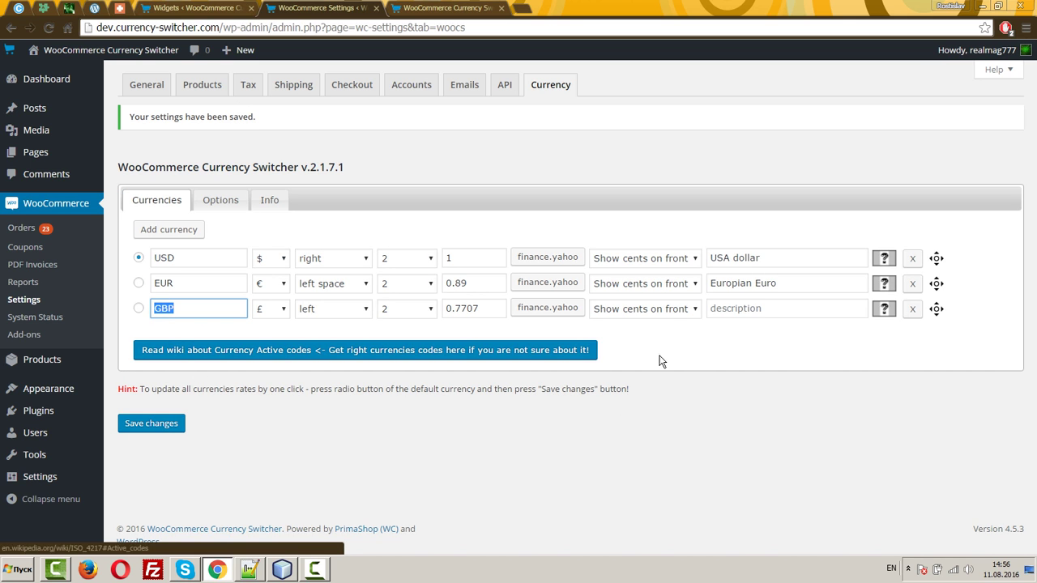
click(444, 7)
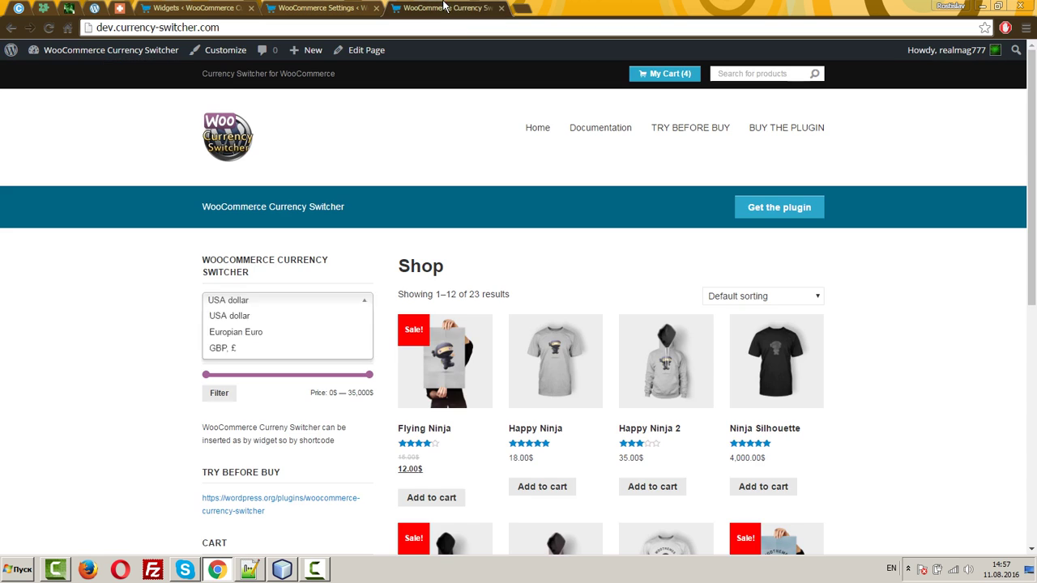
click(261, 298)
Set the GBP currency's description to Pound in the WooCommerce currency settings and save the changes
click(209, 9)
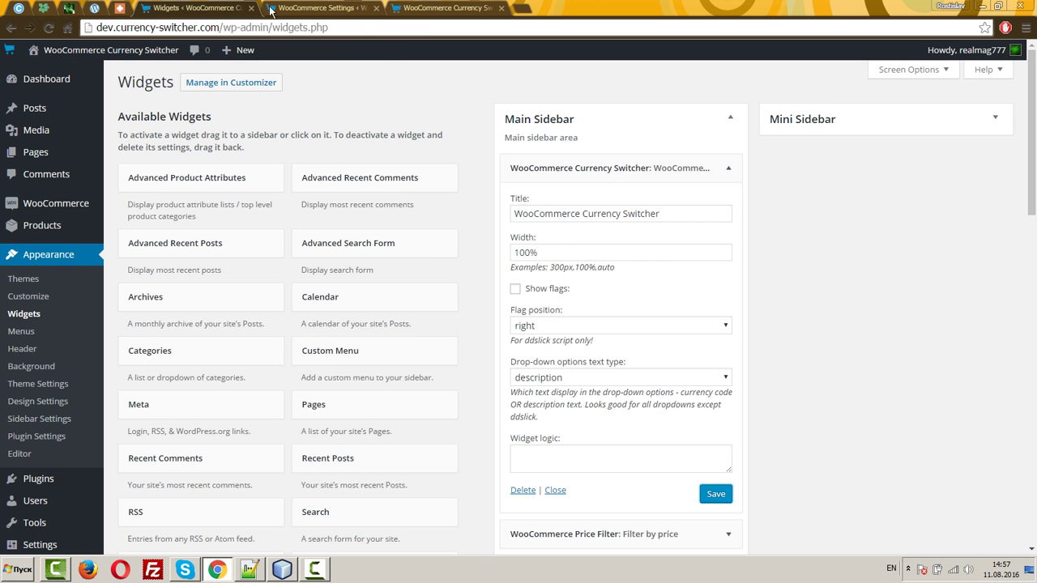
click(280, 10)
click(825, 313)
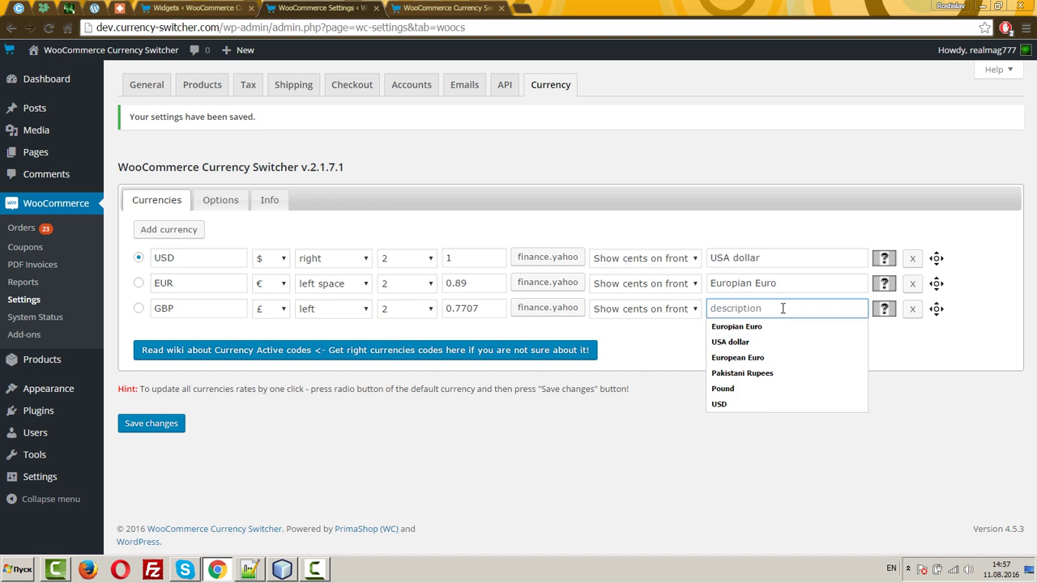
click(722, 384)
click(151, 423)
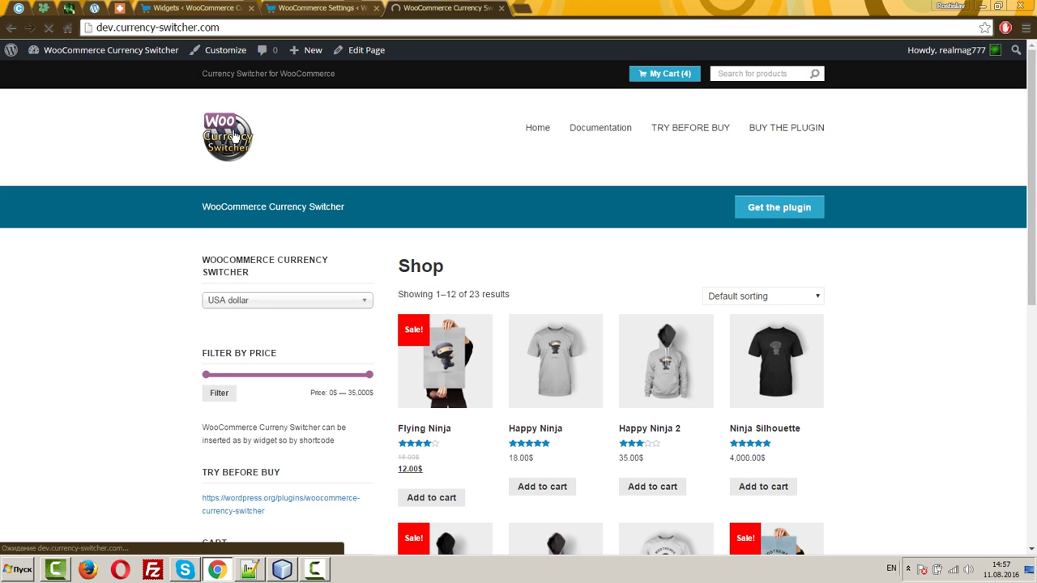
Check the updated GBP description in the currency switcher on the reloaded shop page
click(310, 300)
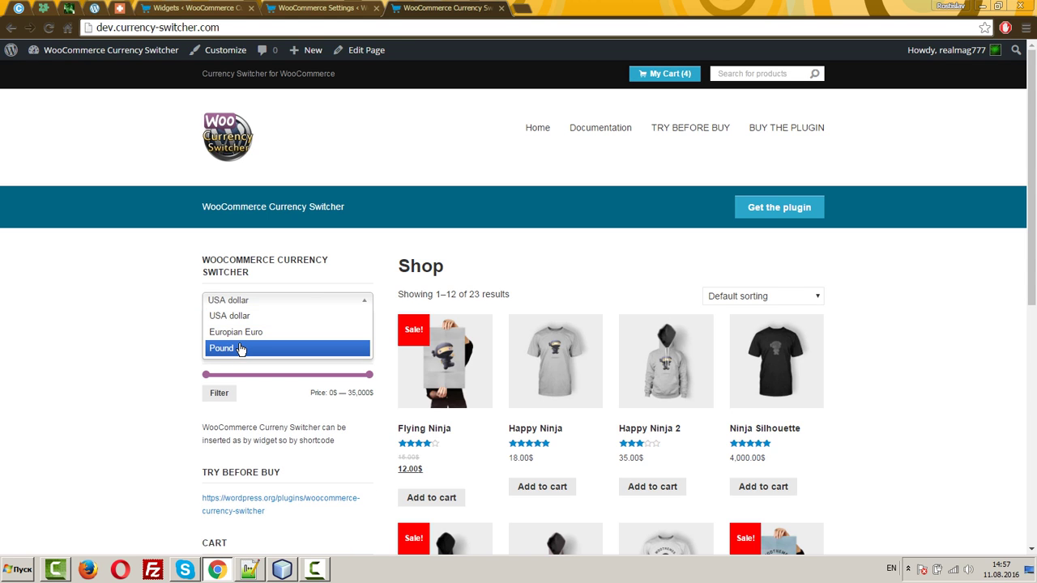
click(153, 303)
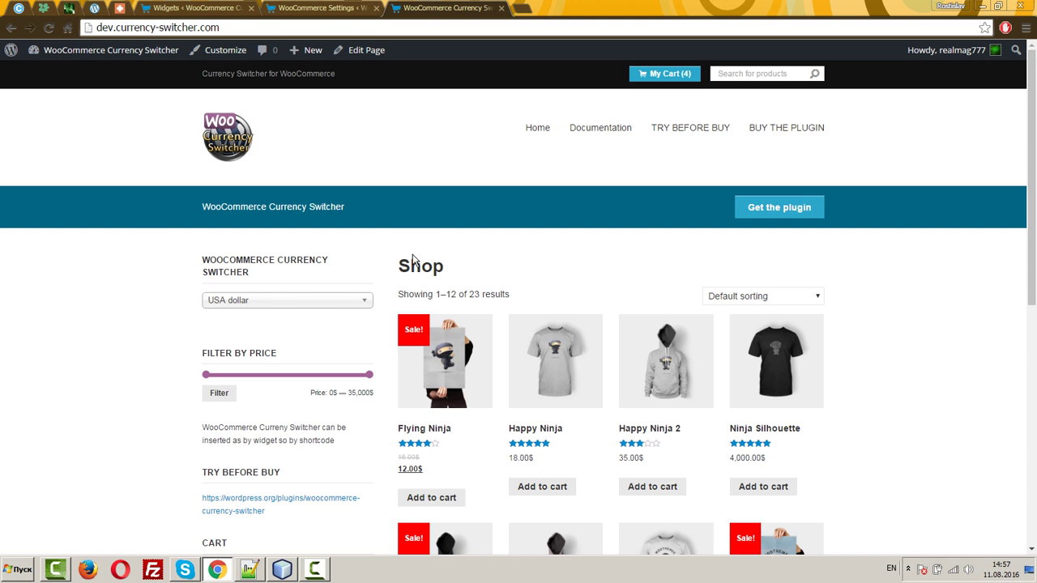
click(344, 302)
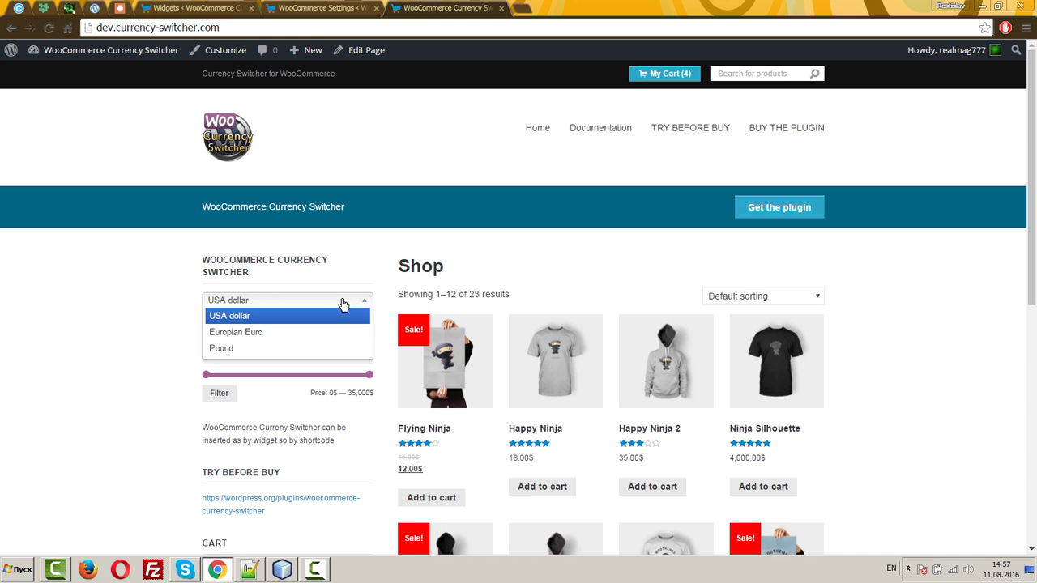
Collapse the Currency Switcher widget, and add and save the WooCommerce Currency Converter widget directly below it in the Main Sidebar
click(203, 8)
scroll(766, 379, down, 1)
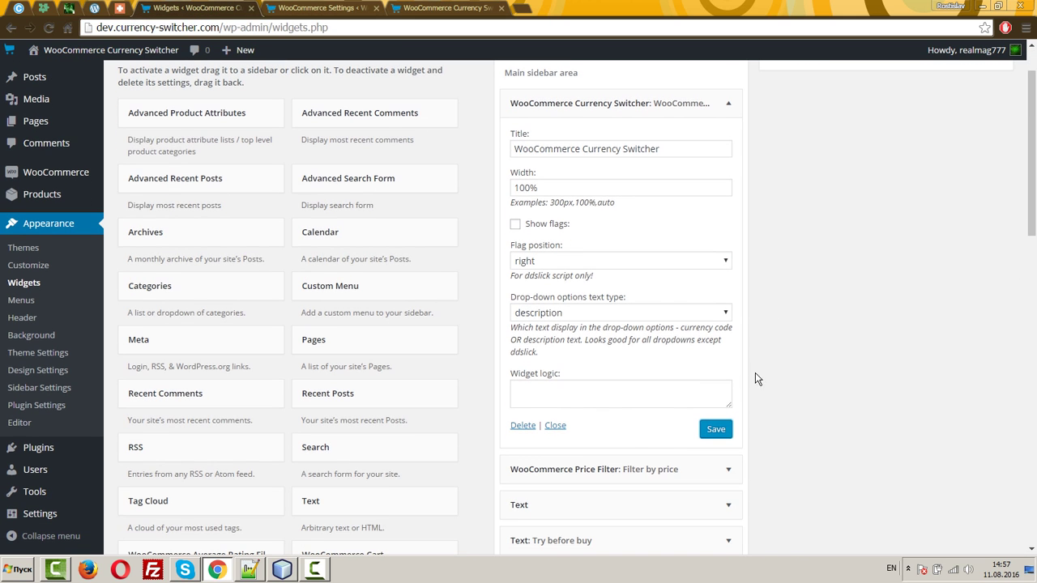
click(728, 104)
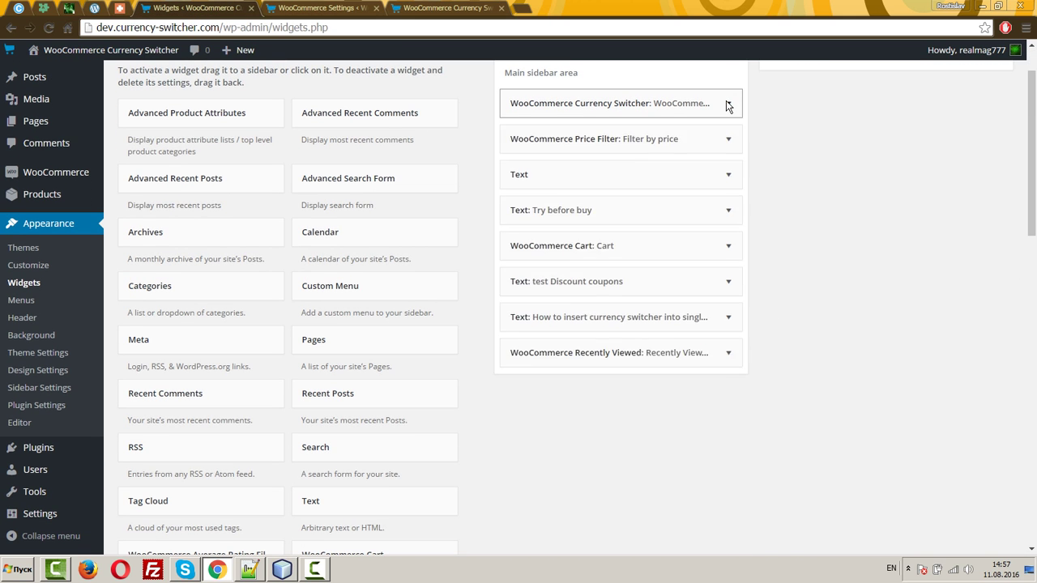
click(727, 105)
click(727, 105)
scroll(476, 418, down, 3)
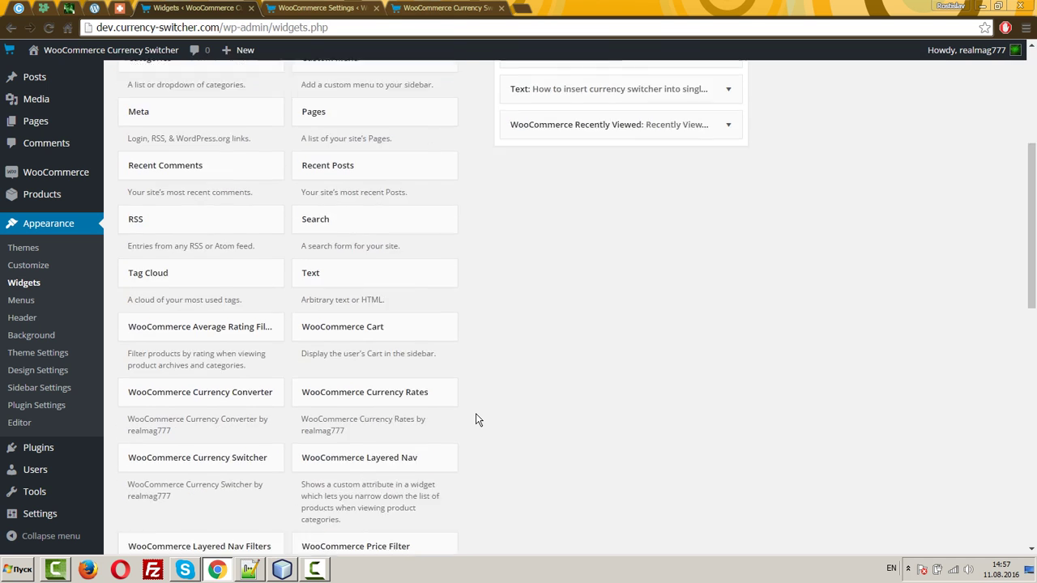
scroll(476, 419, down, 1)
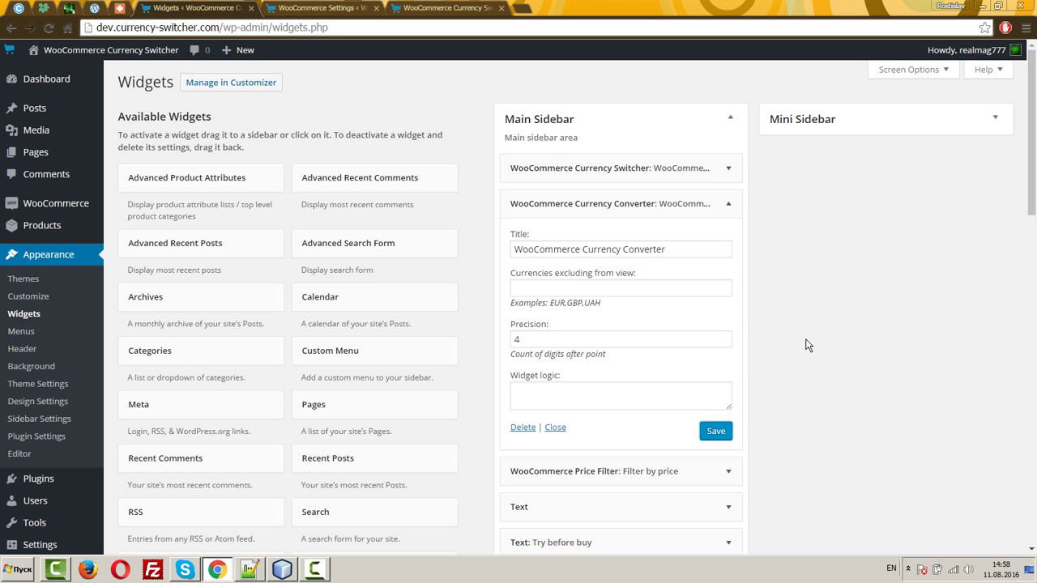
Test the currency converter on the shop page by converting 1 USD to another currency
click(415, 10)
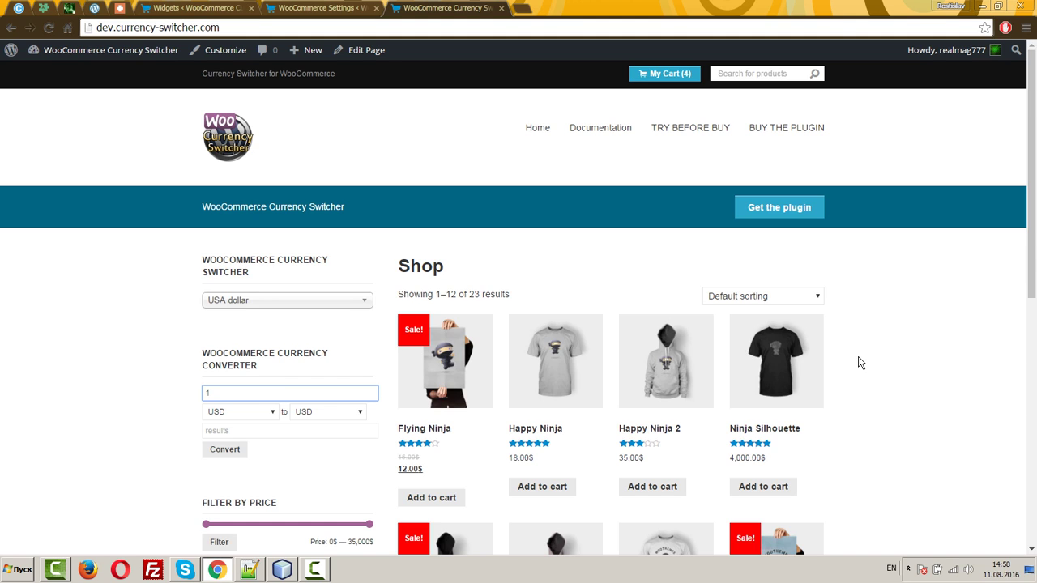
click(302, 414)
click(304, 436)
click(224, 450)
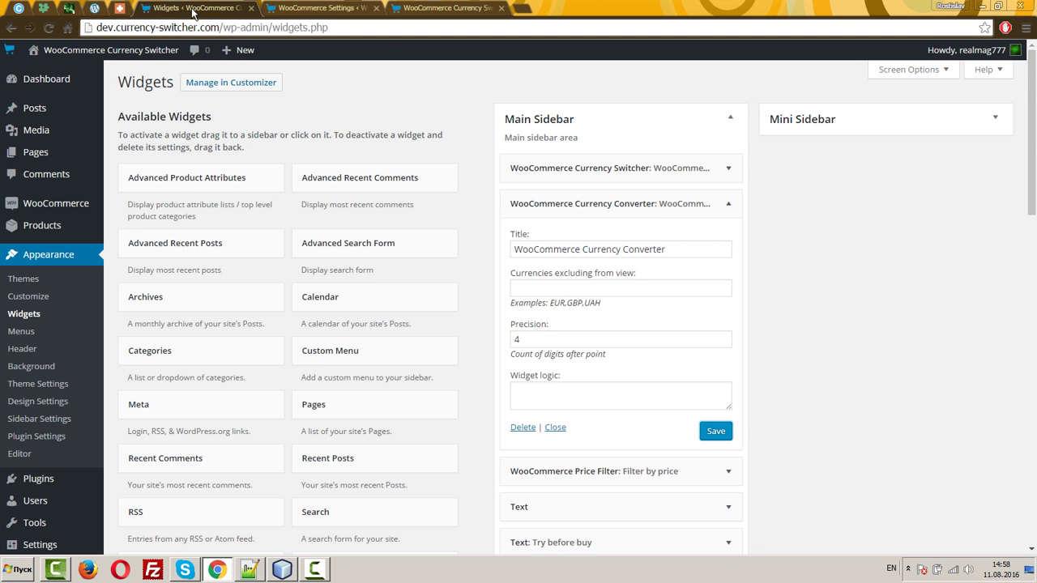
Collapse the Currency Converter widget, and add and save the WooCommerce Currency Rates widget directly below it in the Main Sidebar
click(726, 204)
scroll(845, 346, down, 5)
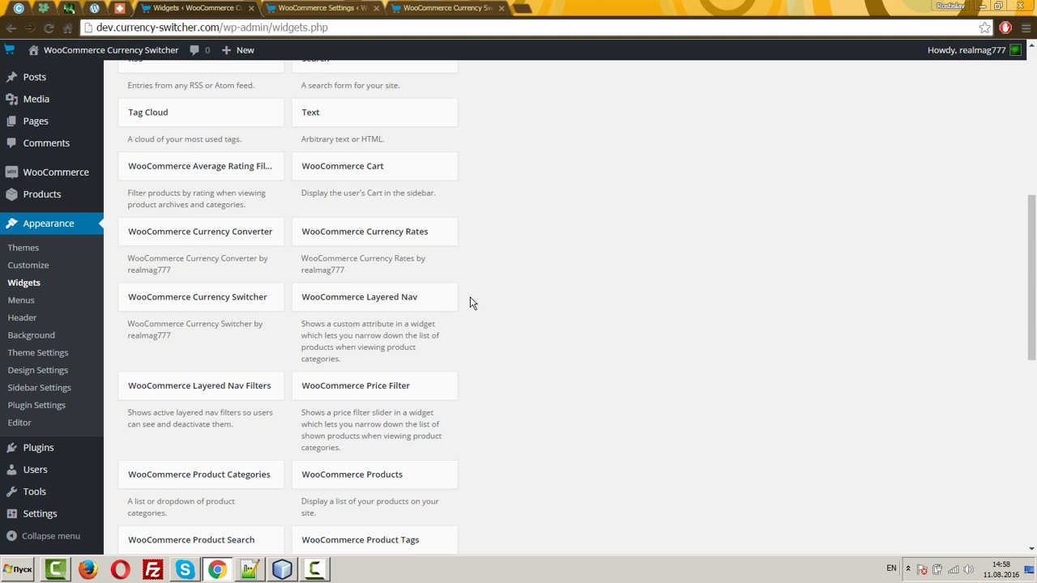
drag(374, 237, 589, 236)
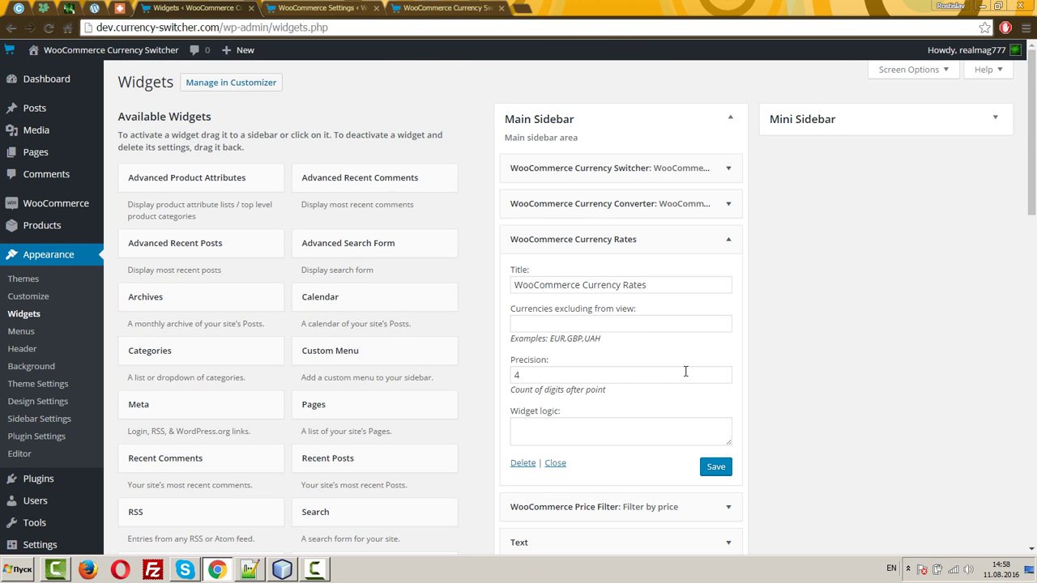
click(717, 467)
Check the currency rates widget on the reloaded shop page by viewing the rates for 1 EUR, 1 GBP and 1 USD
click(437, 7)
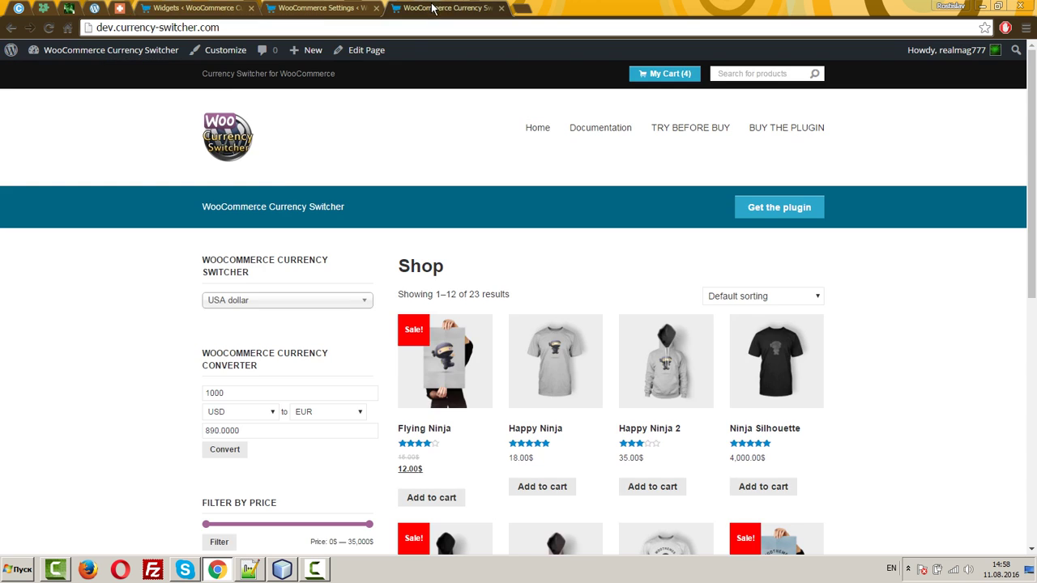
key(F5)
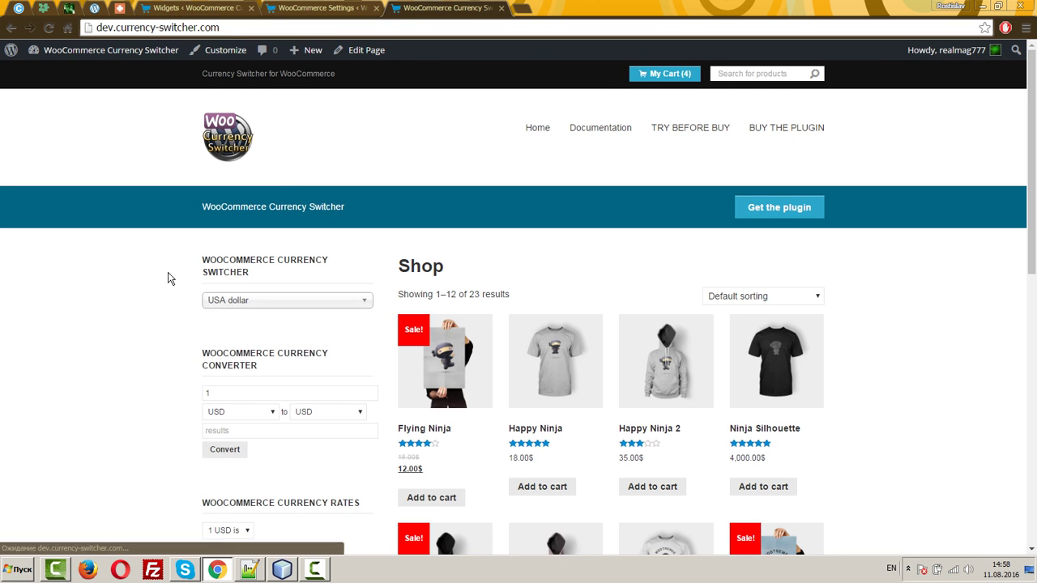
scroll(166, 276, down, 2)
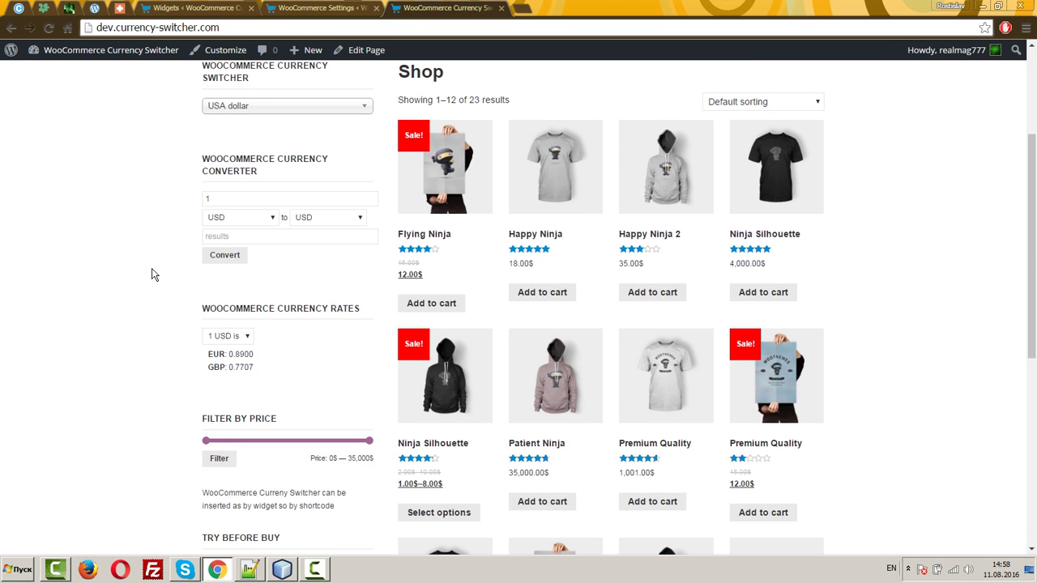
click(223, 336)
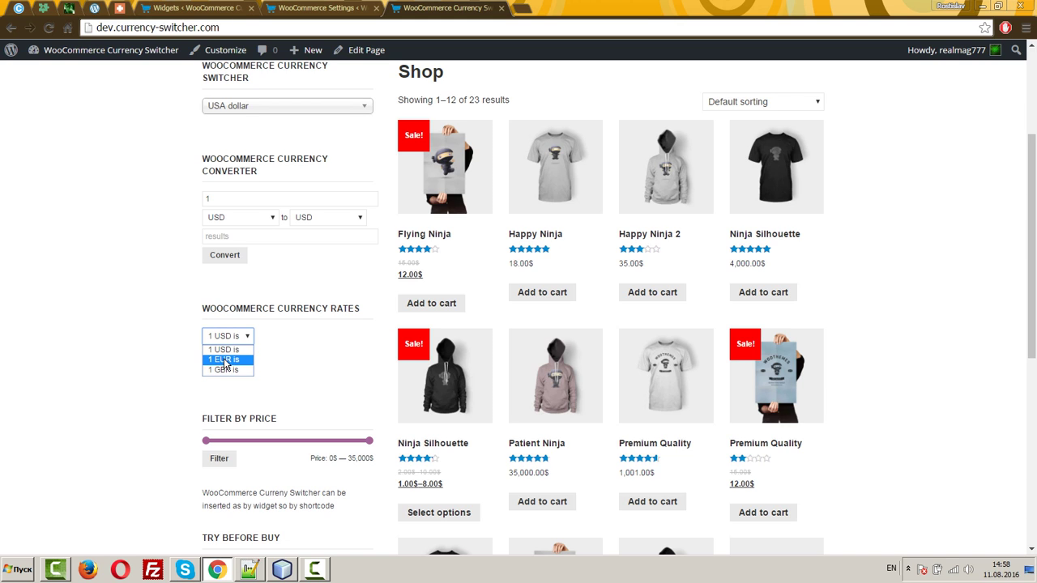
click(226, 360)
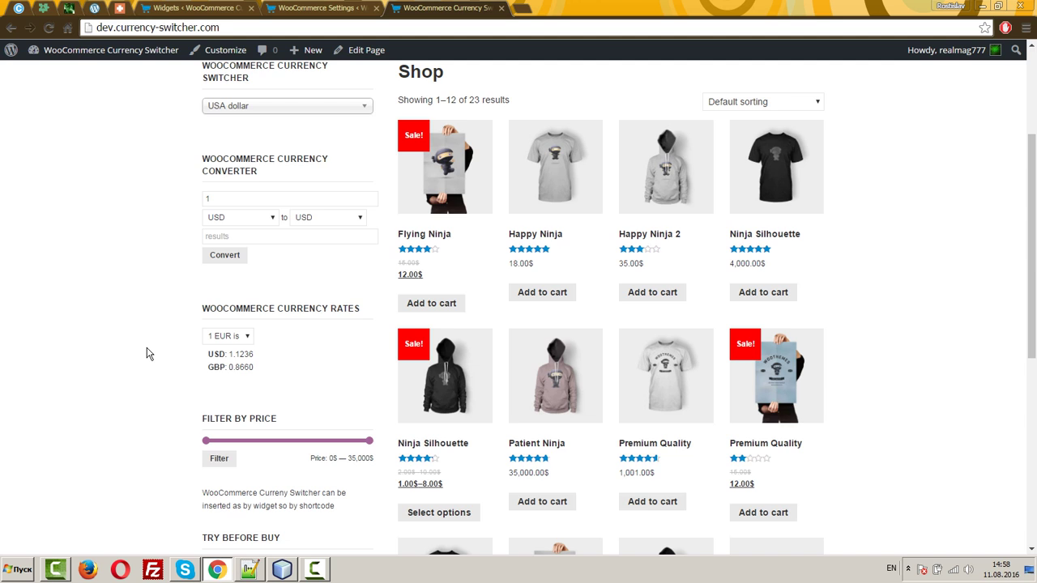
click(237, 337)
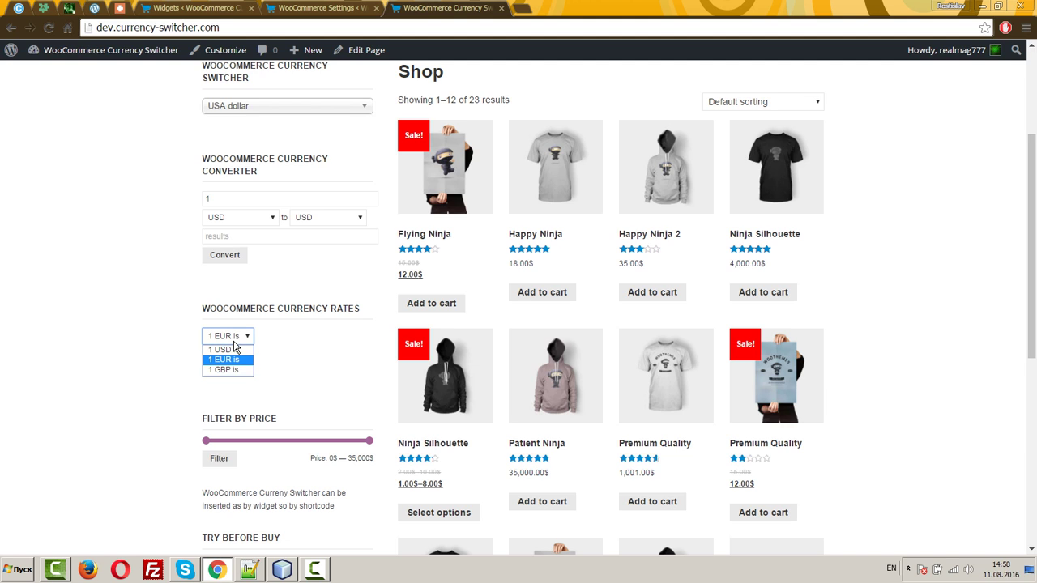
click(237, 374)
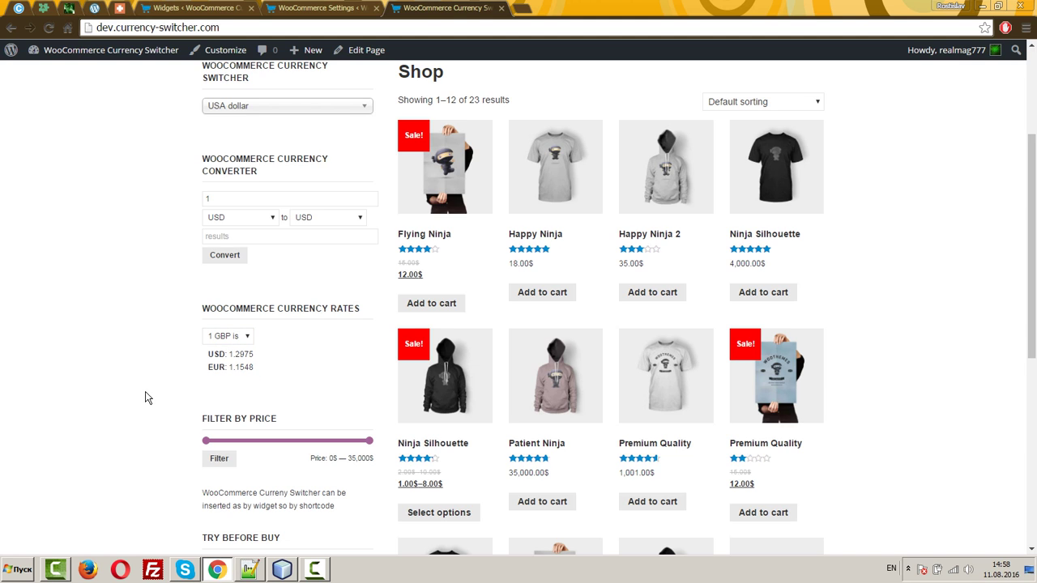
click(224, 337)
click(224, 351)
drag(208, 354, 292, 384)
Expand the Currency Converter widget in the Main Sidebar and review its Precision setting alongside the Currency Rates widget's options
click(291, 10)
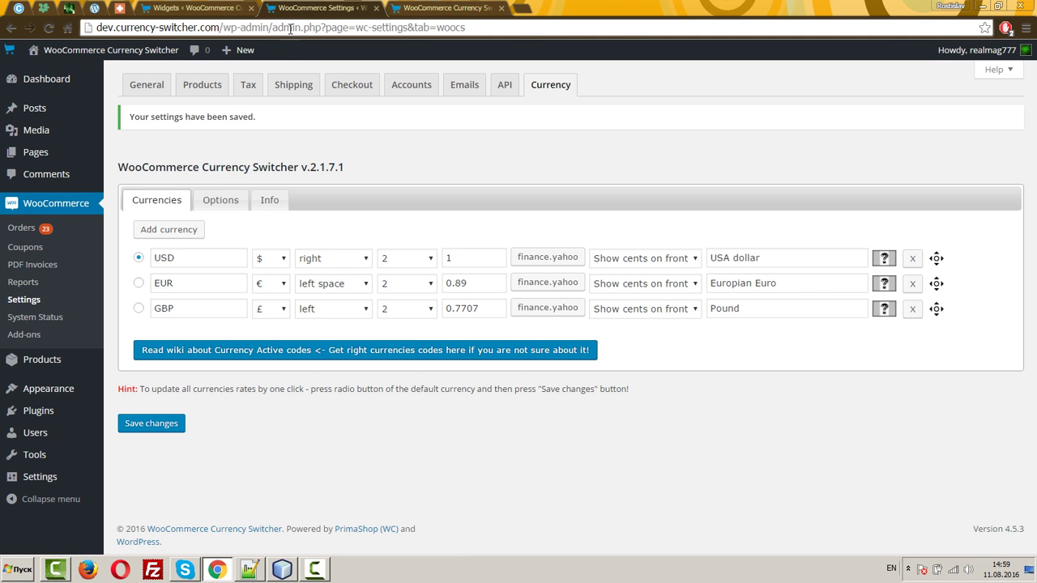
click(174, 10)
click(727, 203)
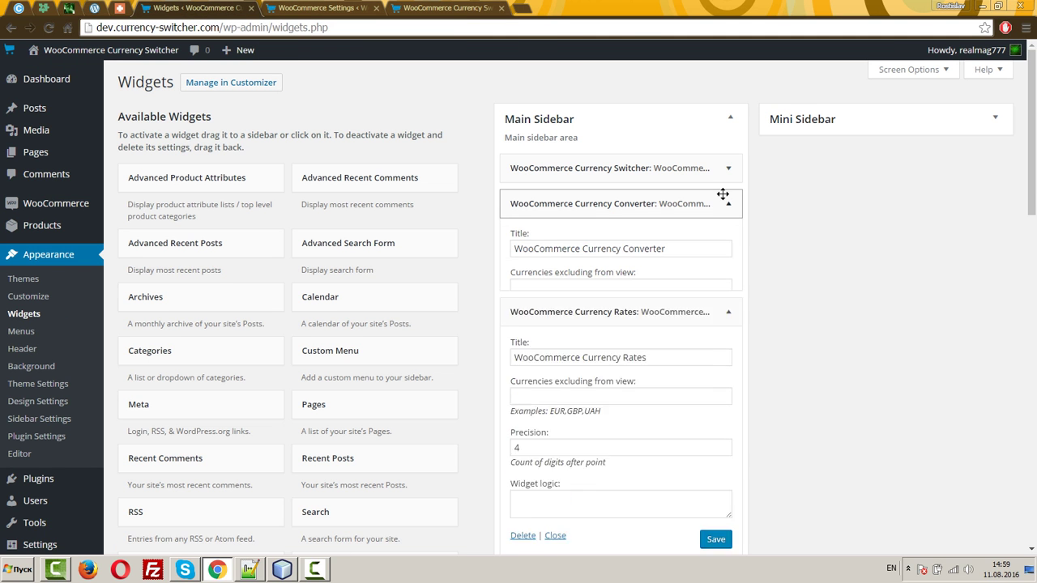
scroll(778, 316, down, 1)
scroll(782, 328, down, 3)
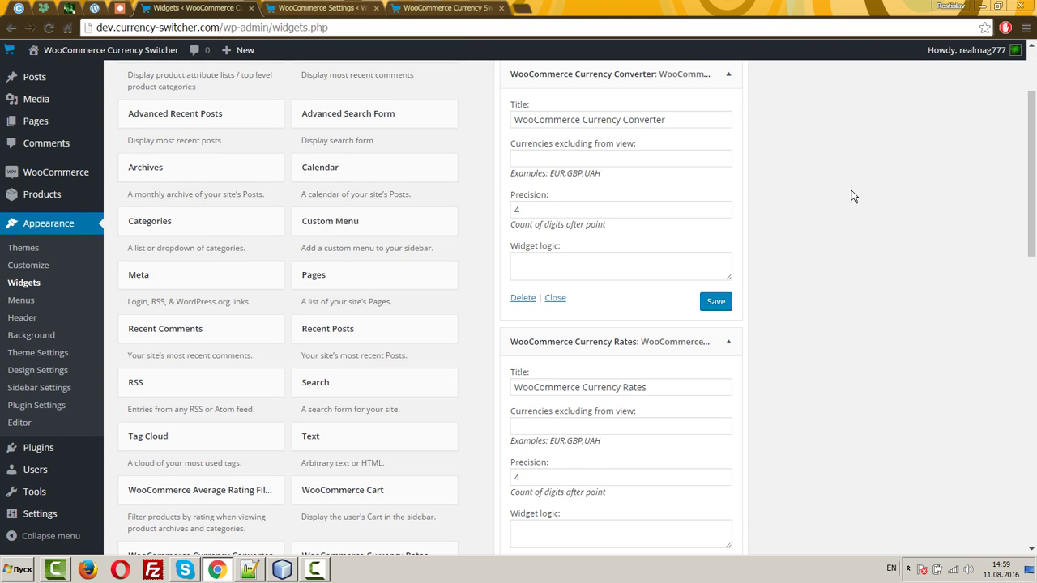
scroll(838, 300, down, 2)
click(548, 147)
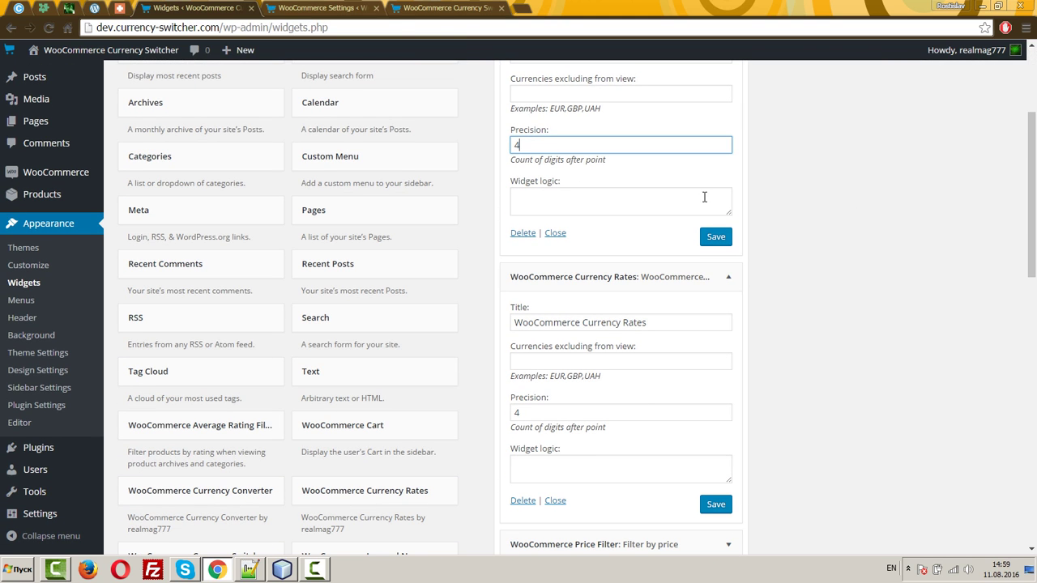
Exclude GBP from view in the WooCommerce Currency Converter widget and save it
scroll(780, 276, up, 2)
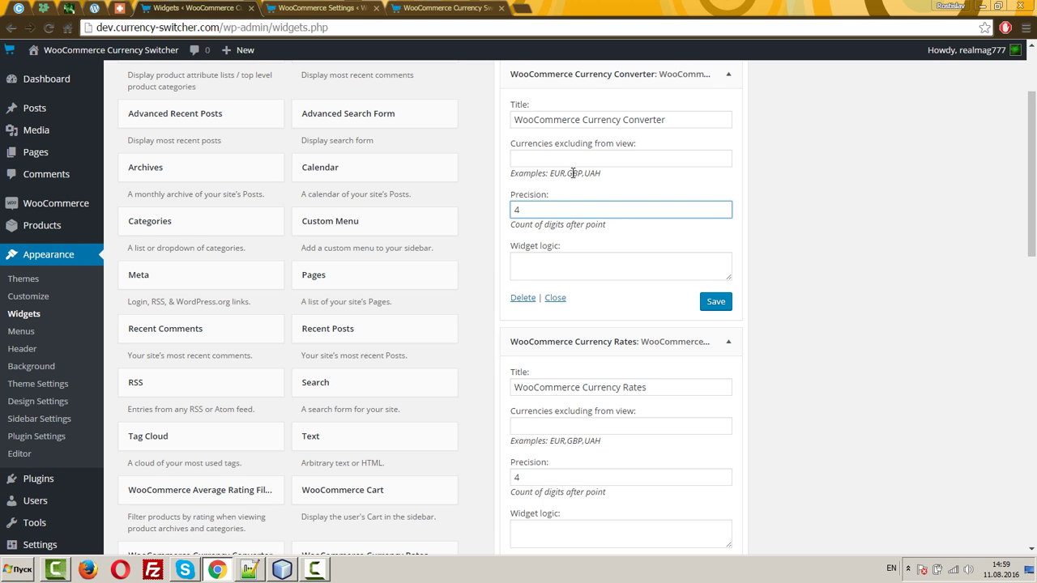
double_click(573, 173)
key(ctrl+c)
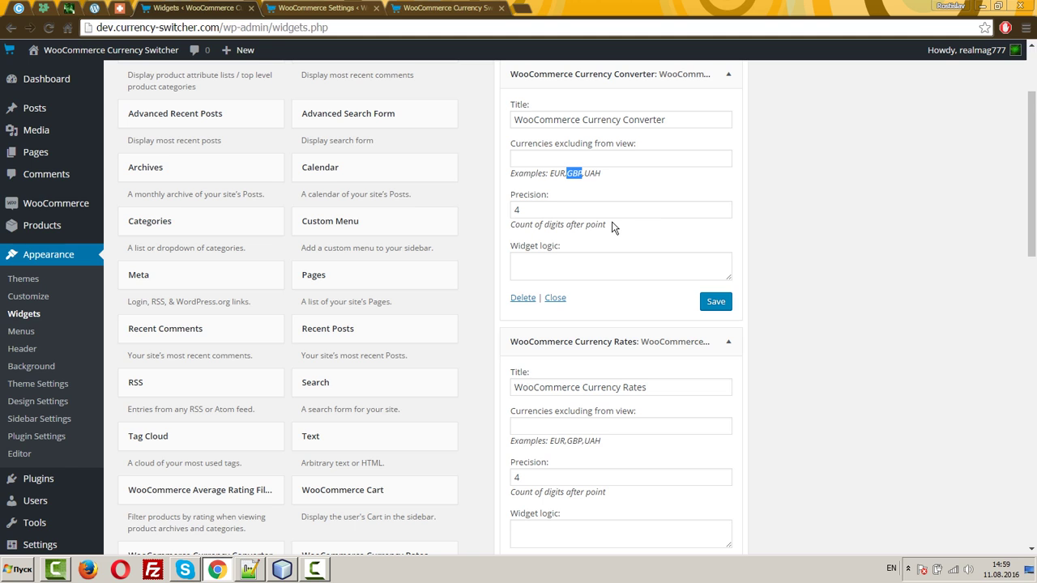
click(564, 158)
key(ctrl+v)
click(716, 301)
click(538, 156)
Check both currency lists of the converter on the reloaded shop page and compare them with the currency rates widget
click(442, 8)
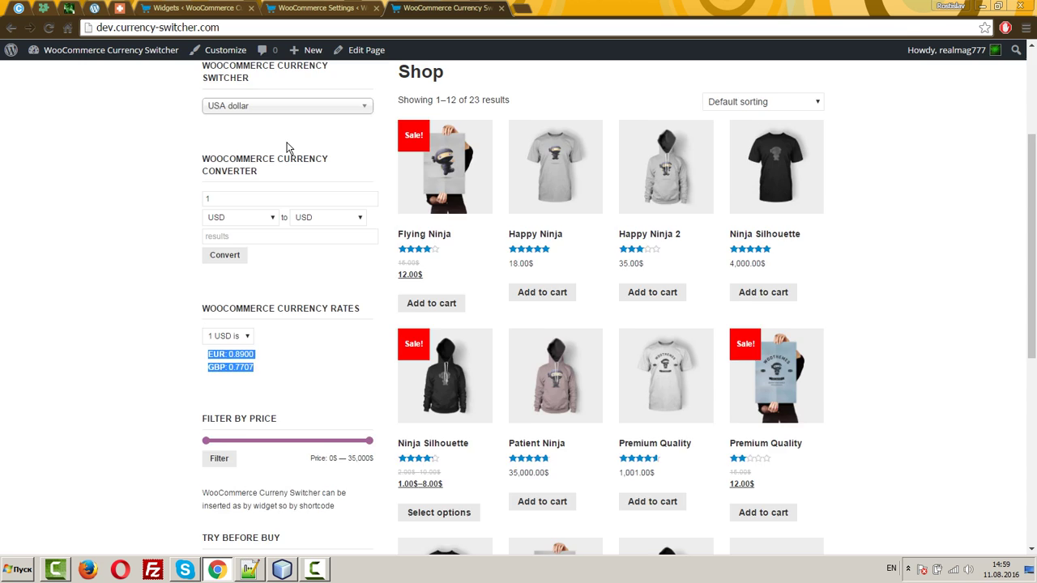
key(F5)
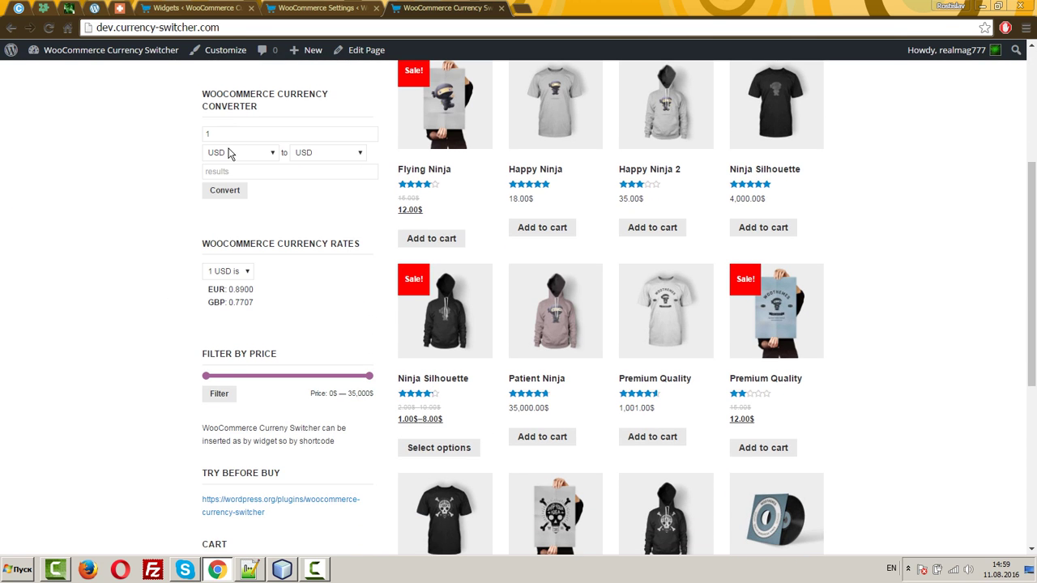
click(232, 153)
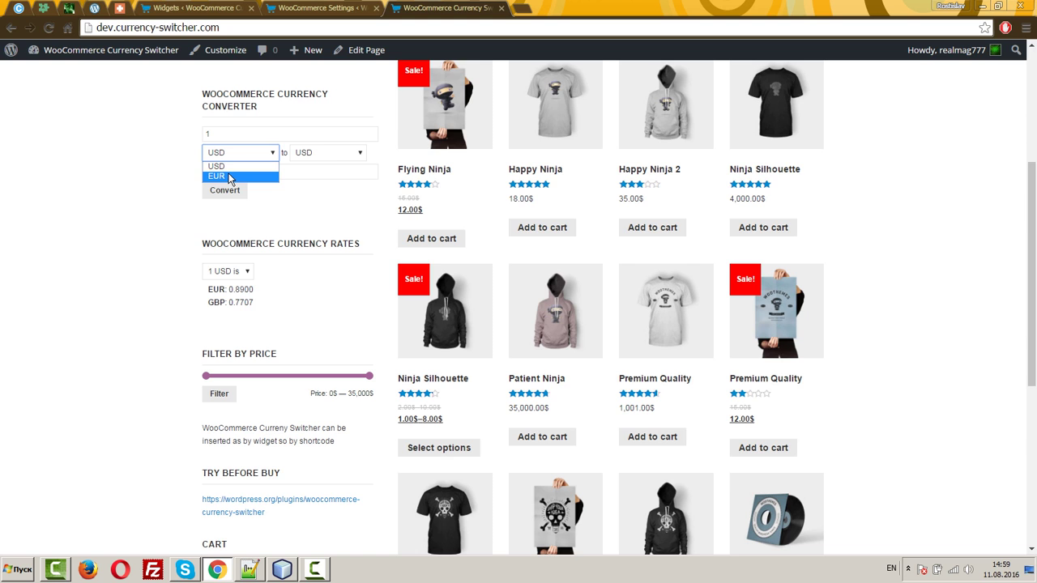
click(334, 155)
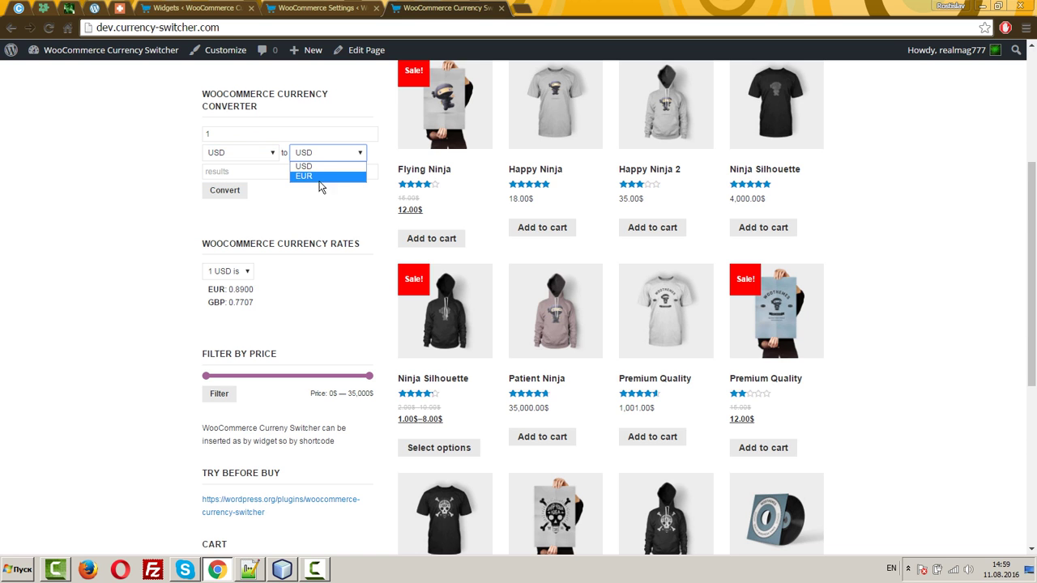
click(289, 259)
click(243, 272)
click(307, 291)
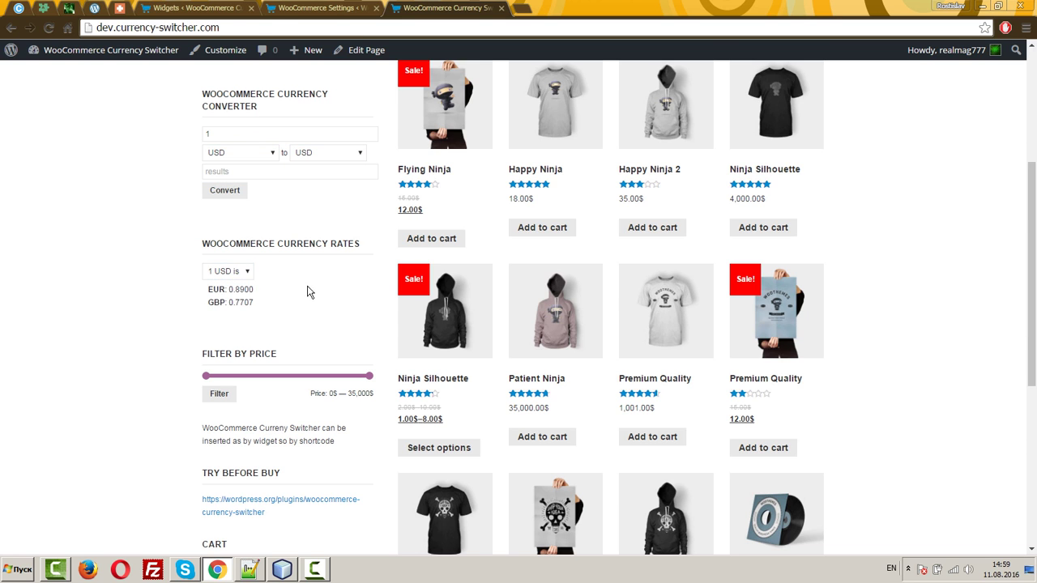
Exclude GBP from view in the WooCommerce Currency Rates widget and save it
click(198, 6)
scroll(551, 390, down, 3)
click(553, 298)
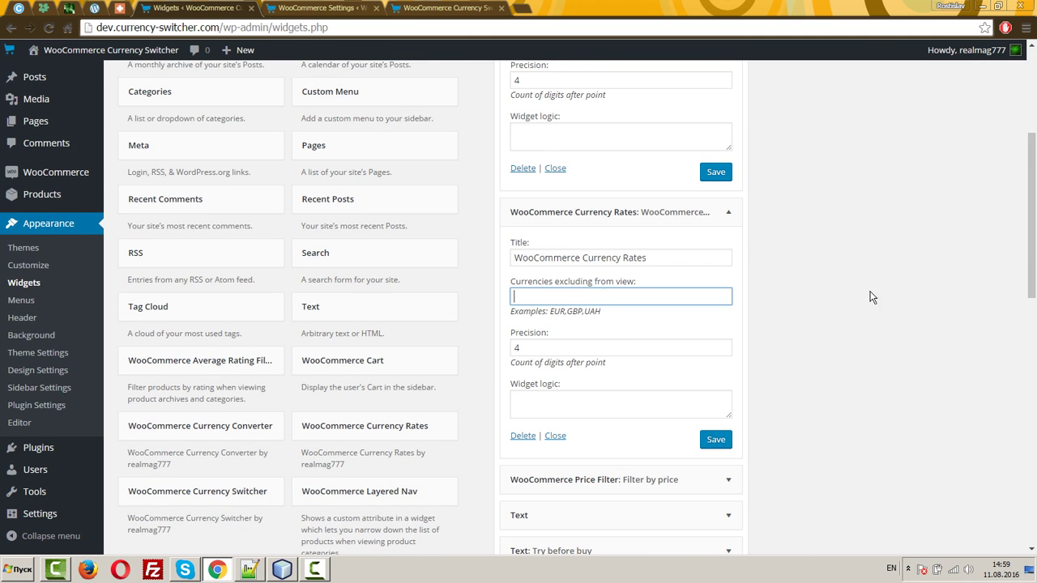
text(GBP)
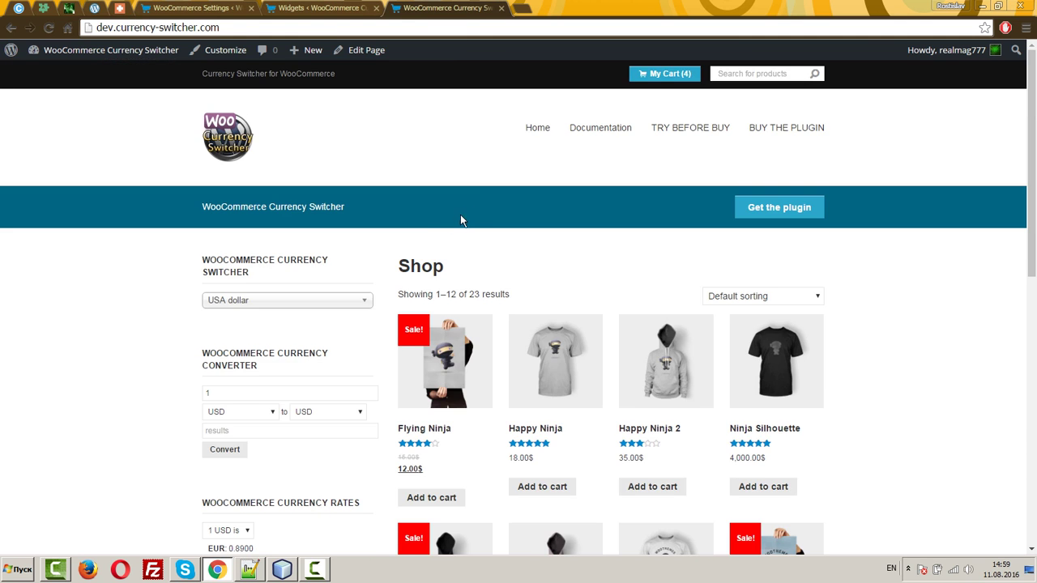
Check which currencies the currency rates widget offers on the reloaded shop page
scroll(460, 216, down, 4)
scroll(281, 312, down, 1)
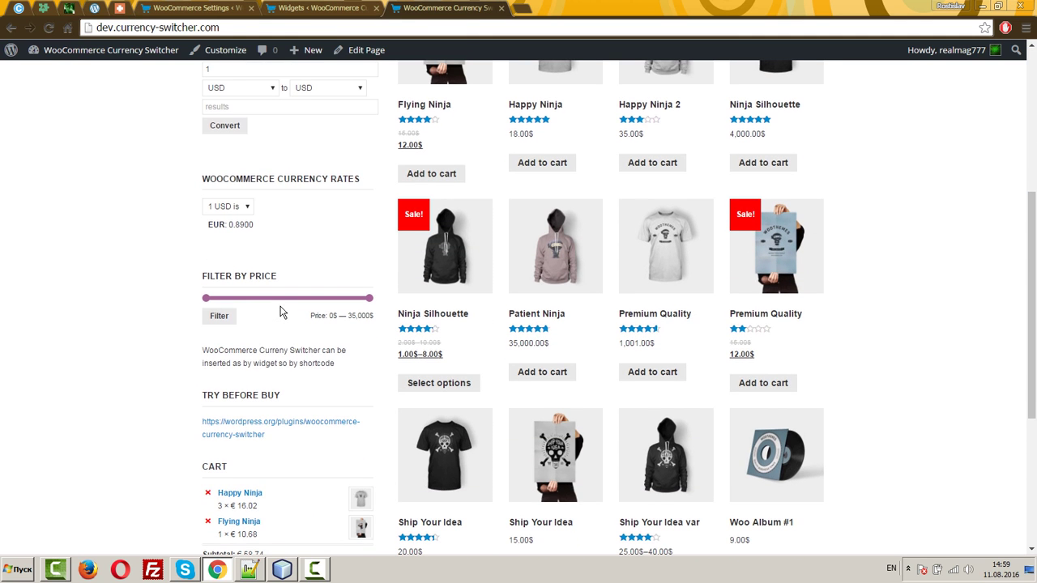
click(228, 207)
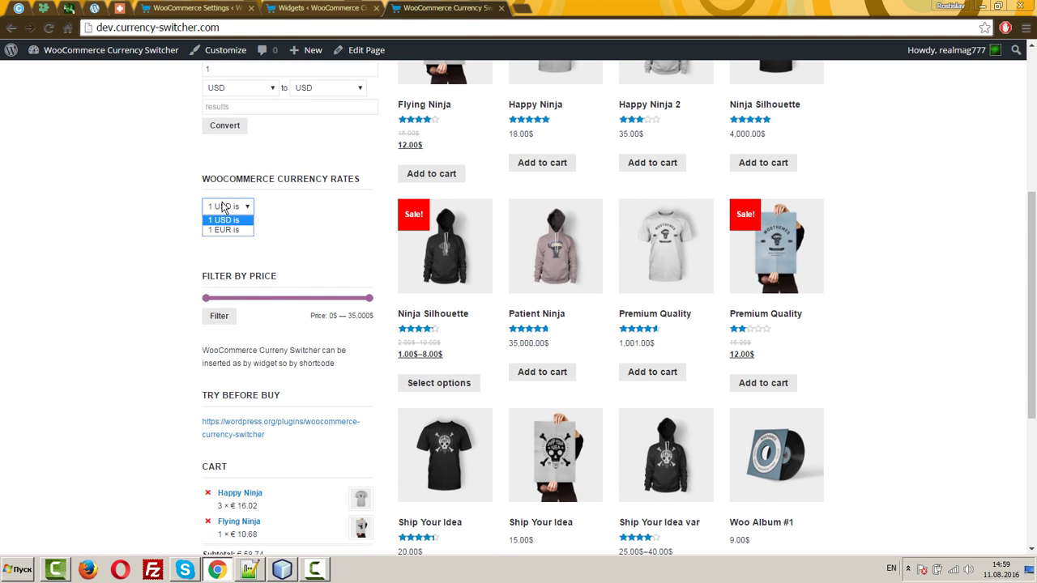
click(300, 207)
Review the Currency Rates widget's Precision setting and compare it with the decimals of the EUR rate on the shop page
click(276, 9)
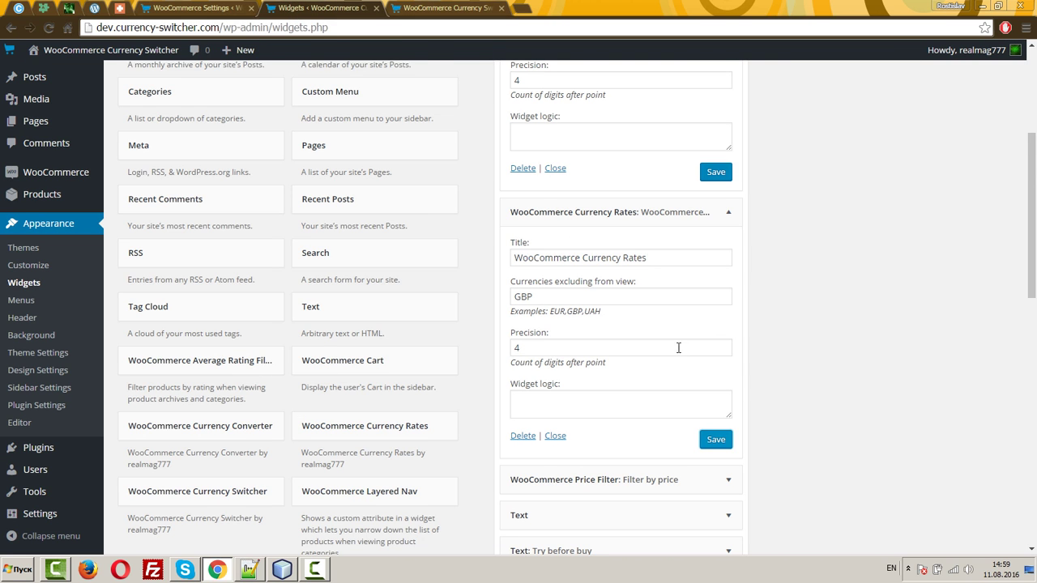
click(449, 8)
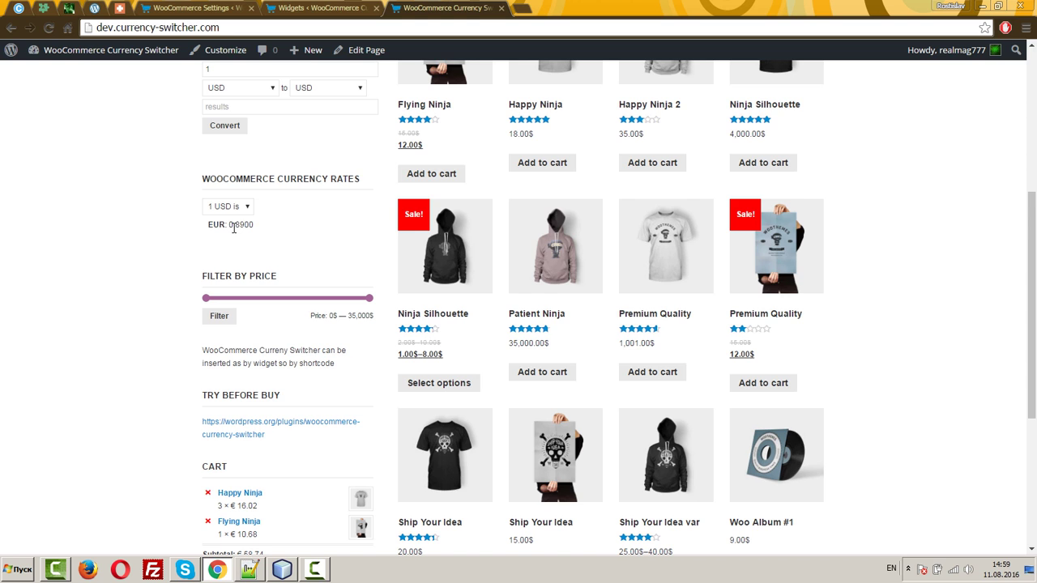
drag(216, 226, 289, 226)
click(292, 254)
Test the shop page's currency converter with 100 USD, converting it to USD and to EUR
scroll(292, 253, up, 2)
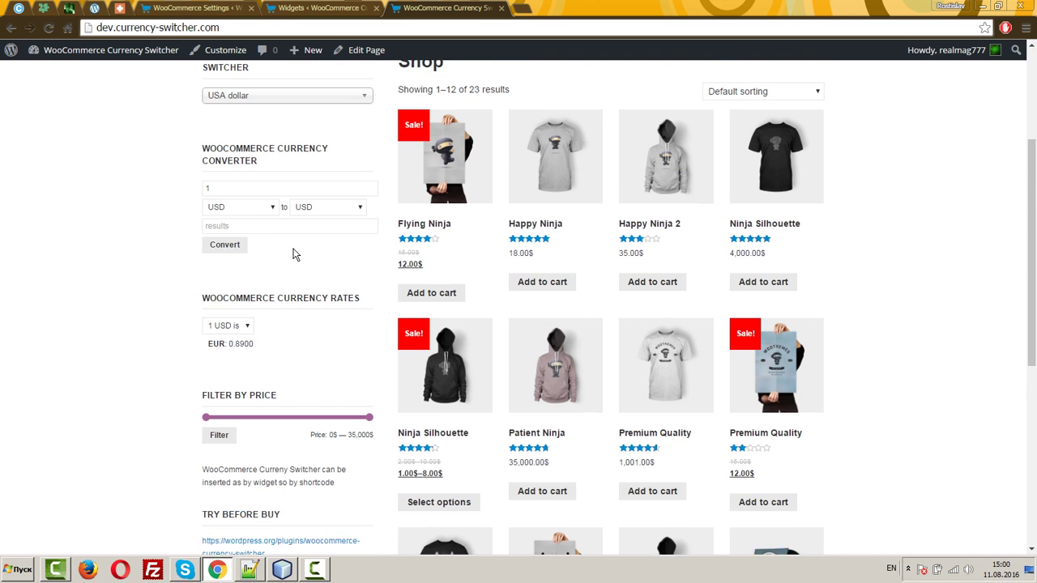
click(260, 200)
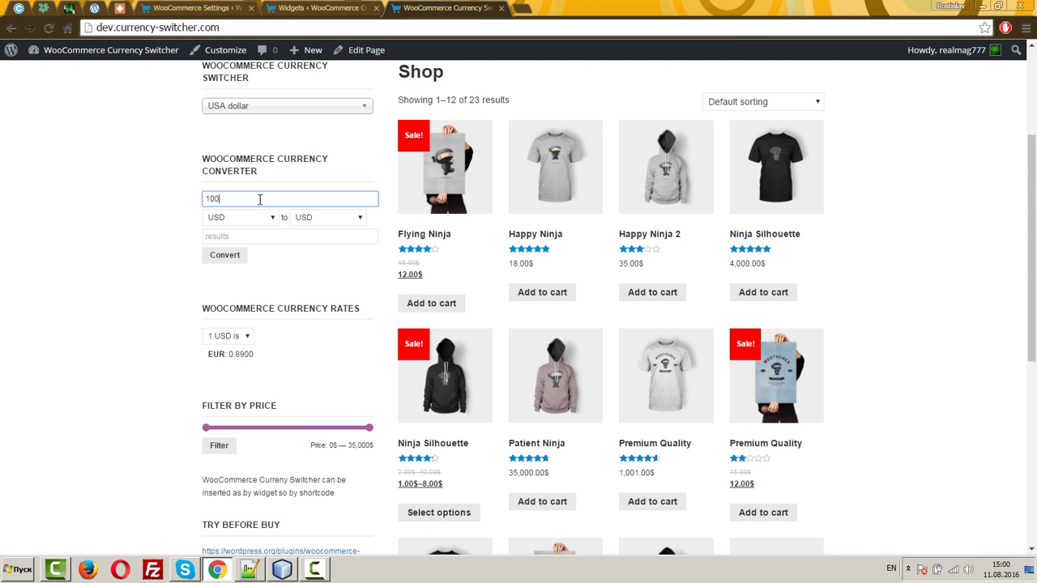
text(00)
click(219, 256)
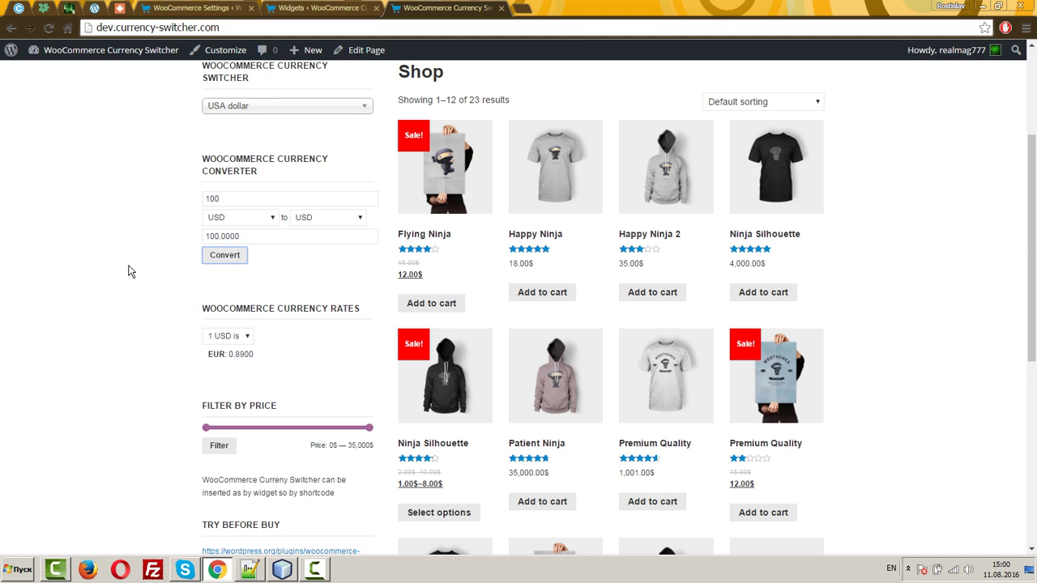
click(326, 221)
click(320, 237)
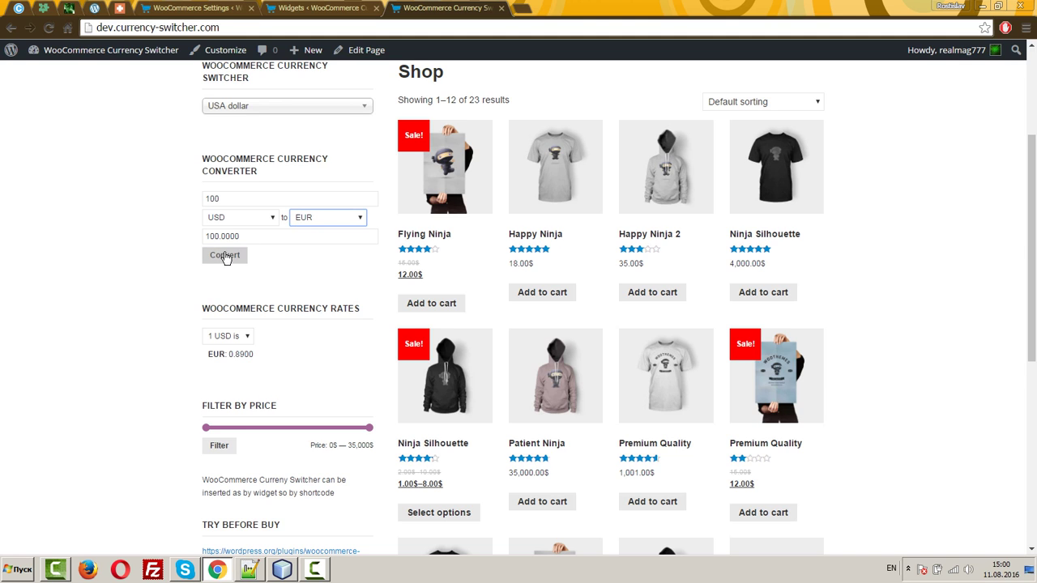
click(224, 254)
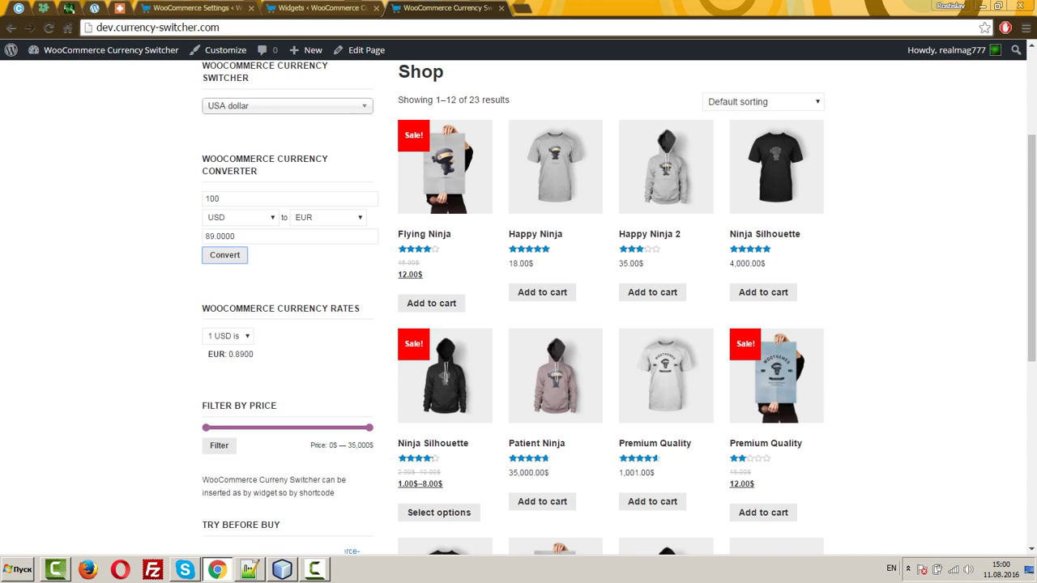
Set the WooCommerce Currency Converter widget's precision to 2 and save it
click(318, 7)
scroll(500, 216, up, 2)
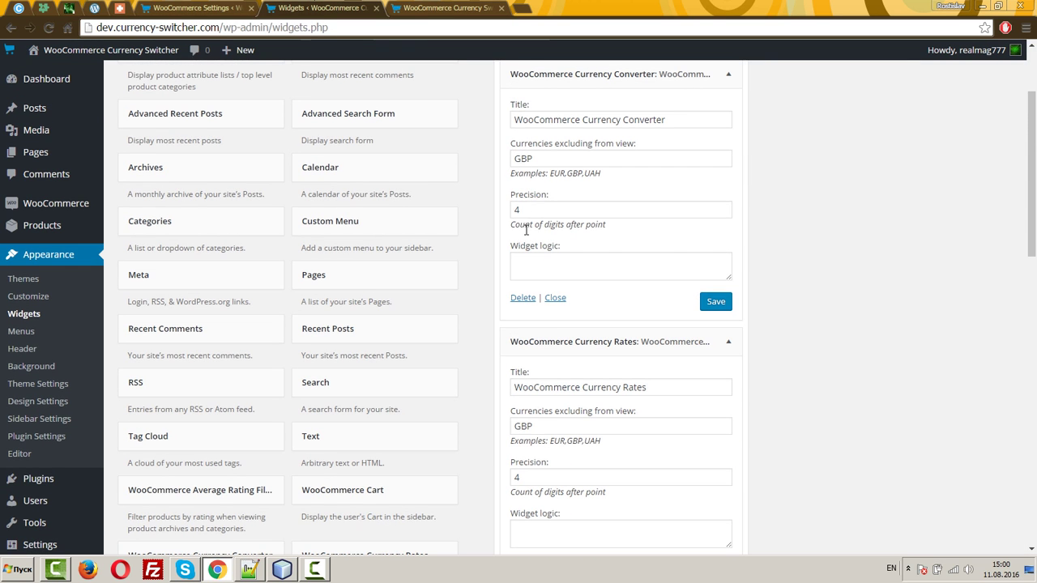
double_click(527, 210)
text(2)
scroll(729, 204, down, 3)
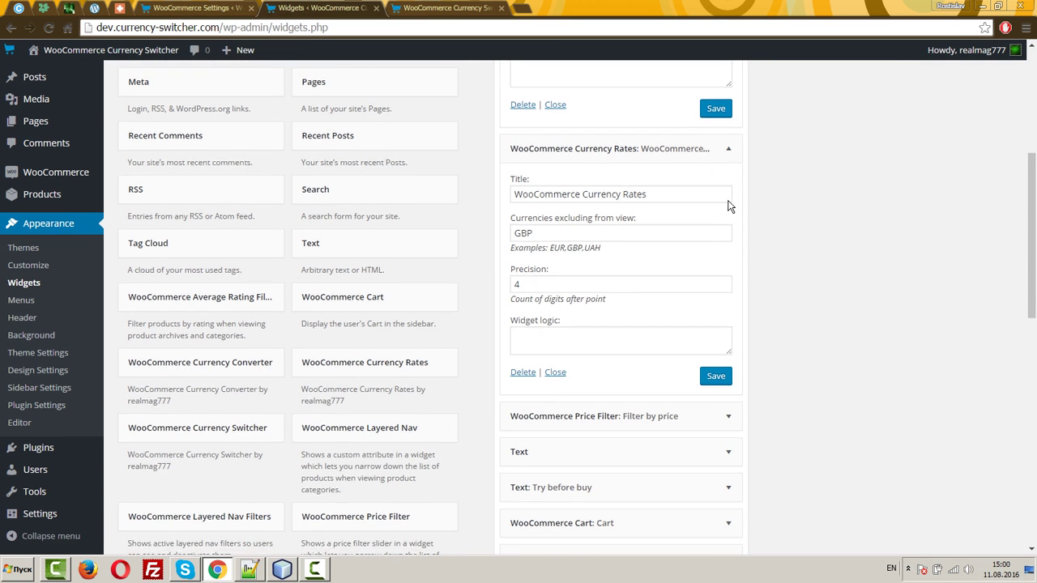
click(715, 107)
Set the WooCommerce Currency Rates widget's precision to 2 and save it
double_click(519, 282)
text(2)
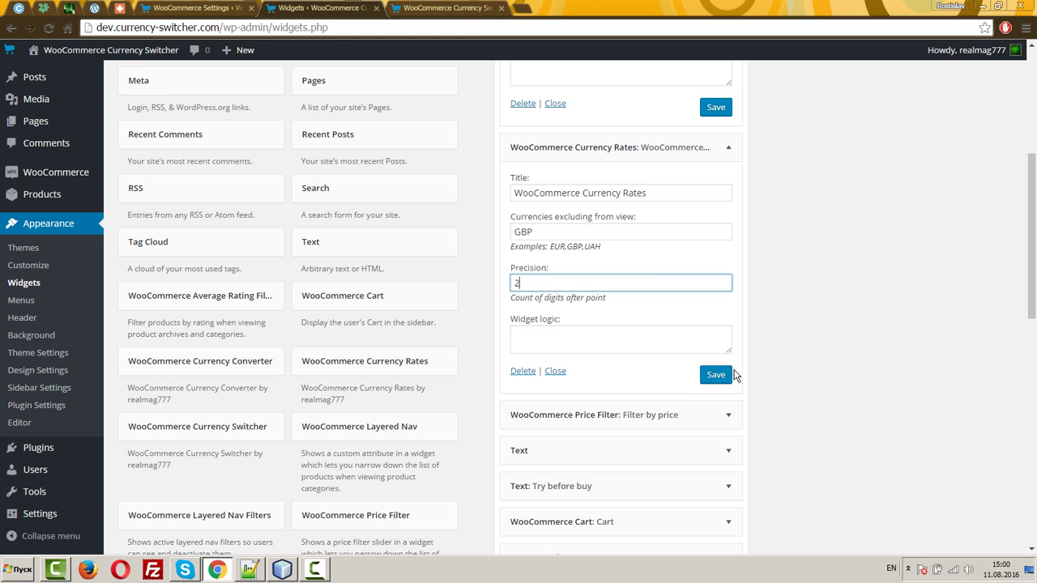
click(716, 374)
Reload the shop page and test its currency converter from USD to EUR with amounts of 1 and 100
click(427, 7)
key(F5)
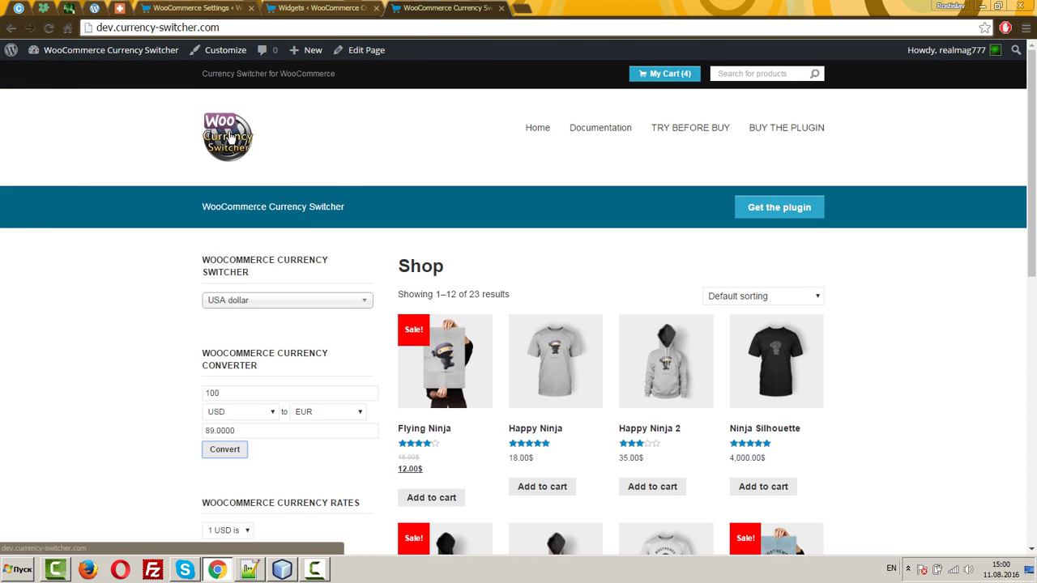
scroll(259, 267, down, 3)
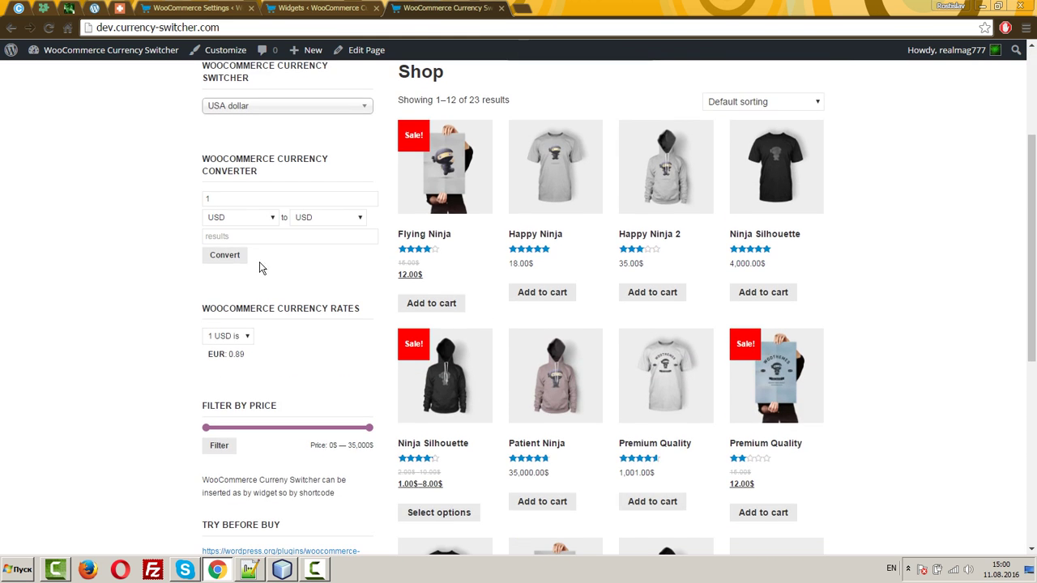
click(326, 217)
click(312, 242)
click(231, 256)
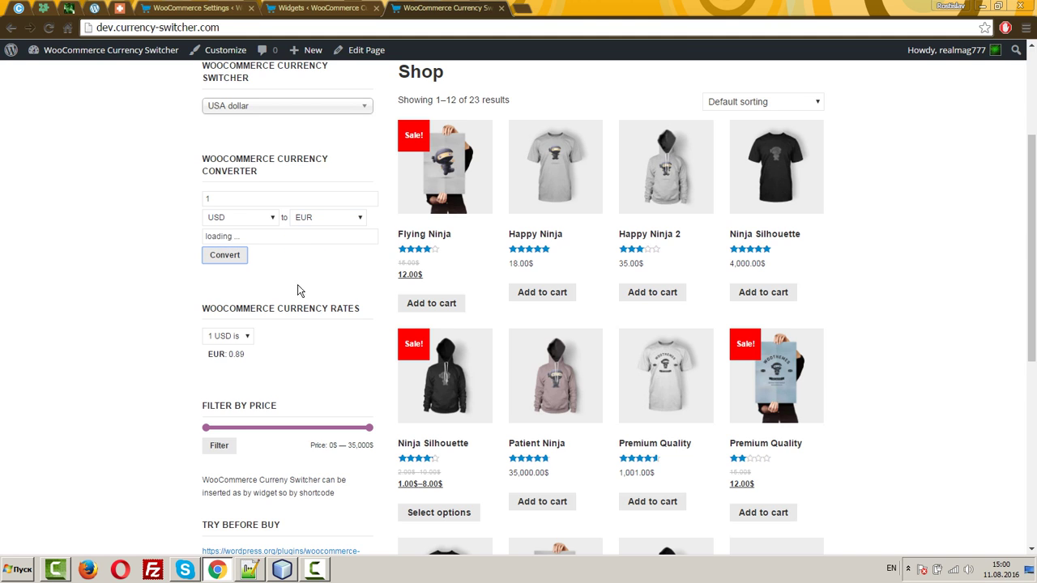
click(254, 198)
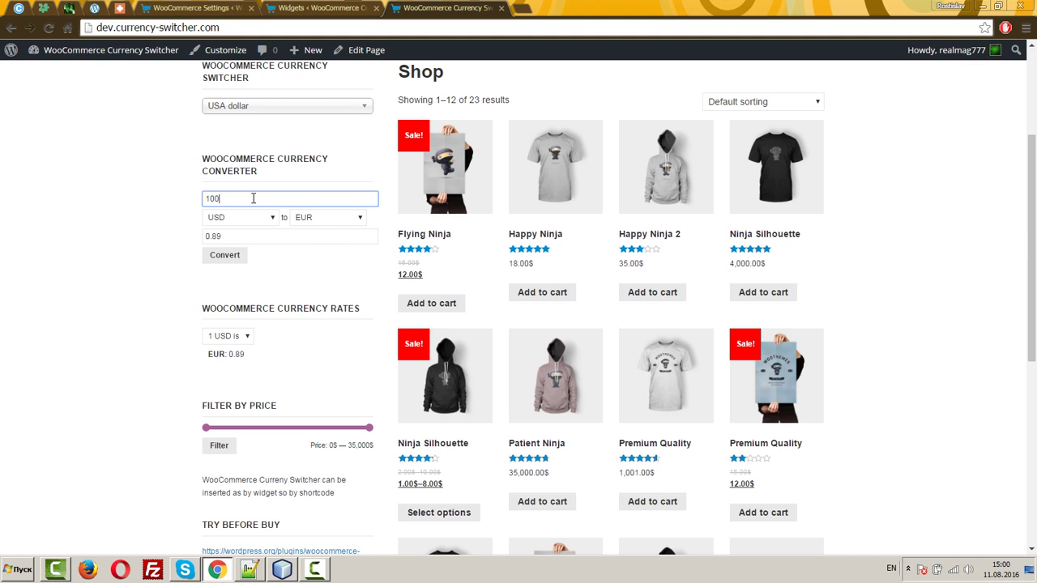
click(231, 256)
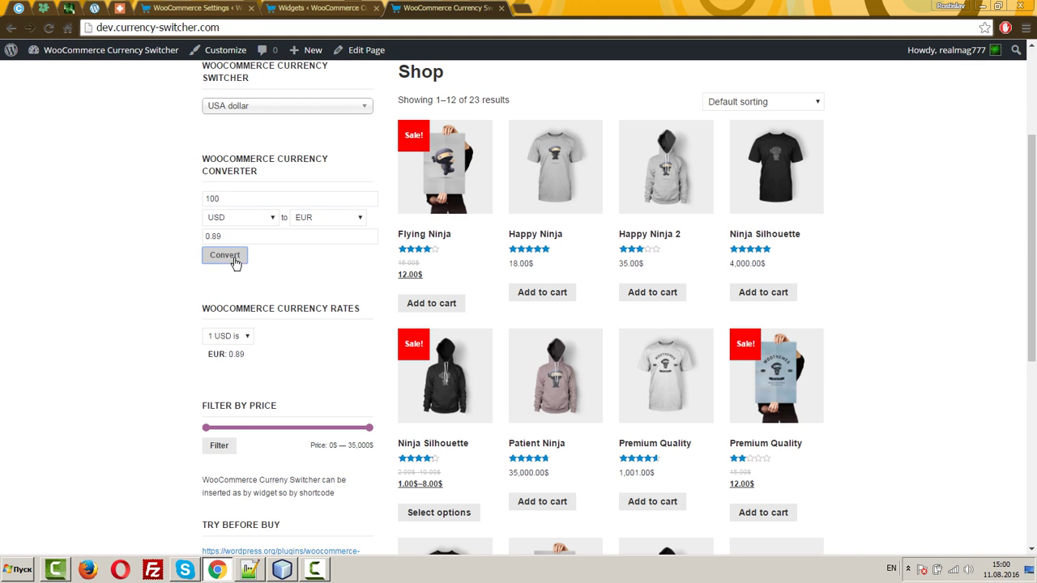
Switch the shop page's Currency Rates base to 1 EUR and check the decimals of the USD rate
click(235, 337)
click(235, 359)
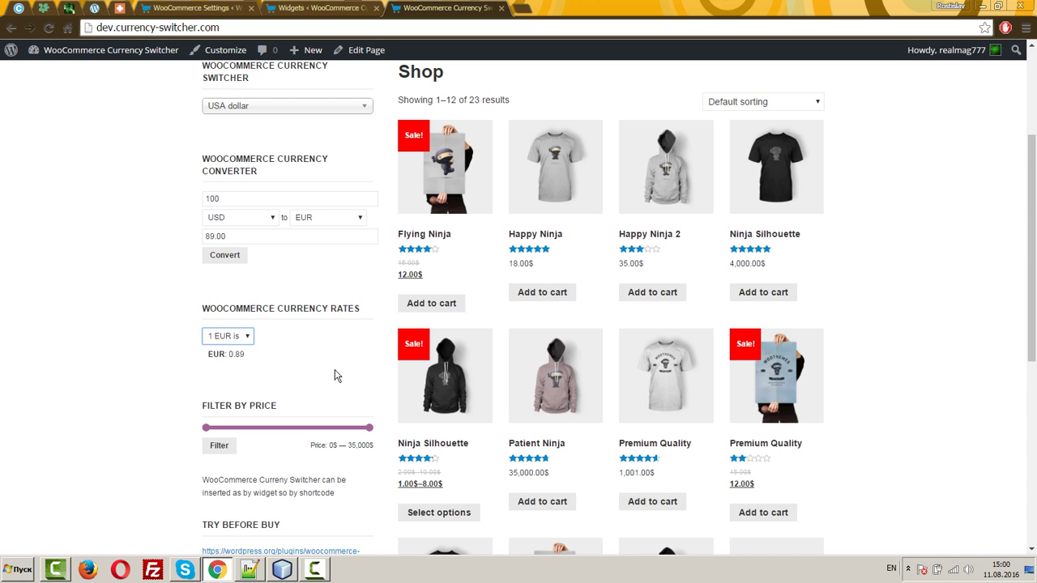
double_click(236, 354)
click(267, 364)
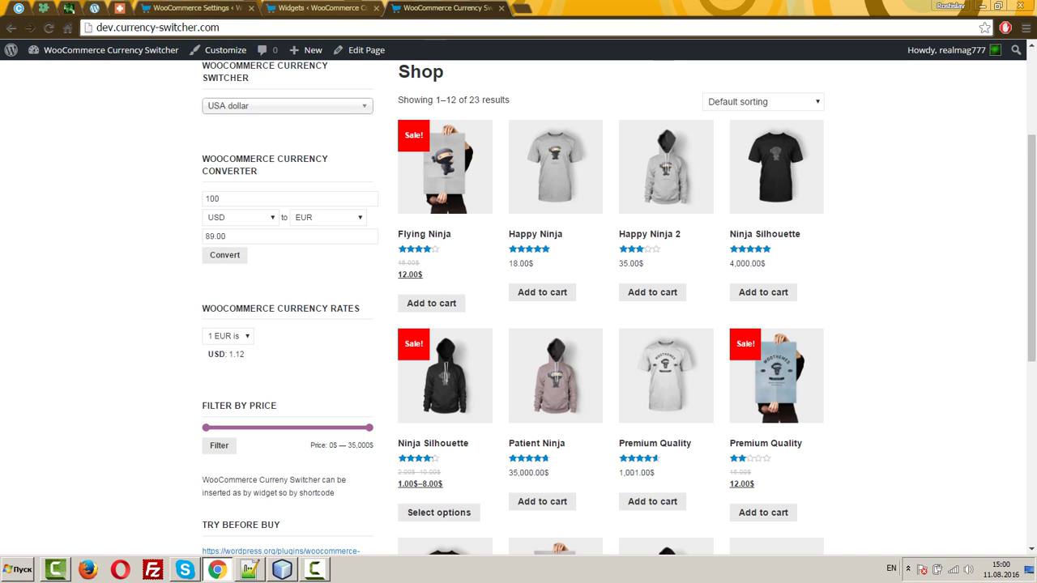